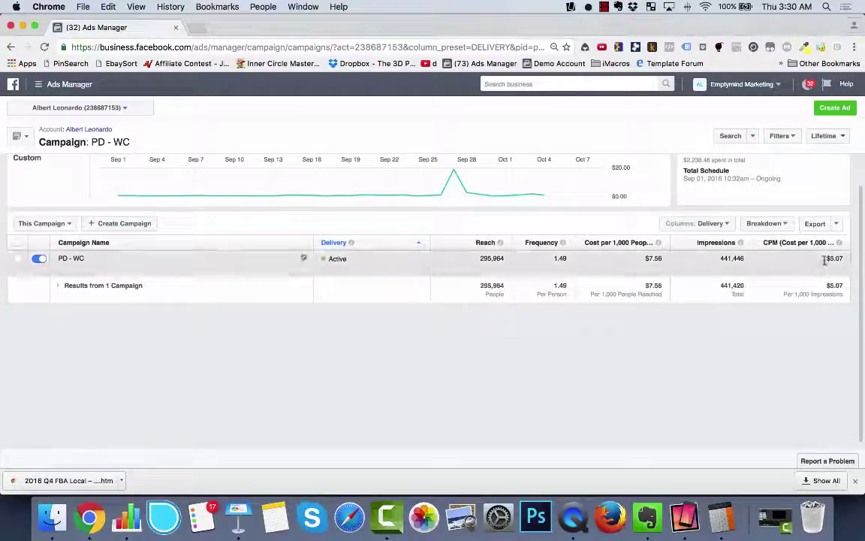
# Show the Engagement columns for the PD - WC campaign, and switch the table to the ad sets in this campaign
pyautogui.click(697, 223)
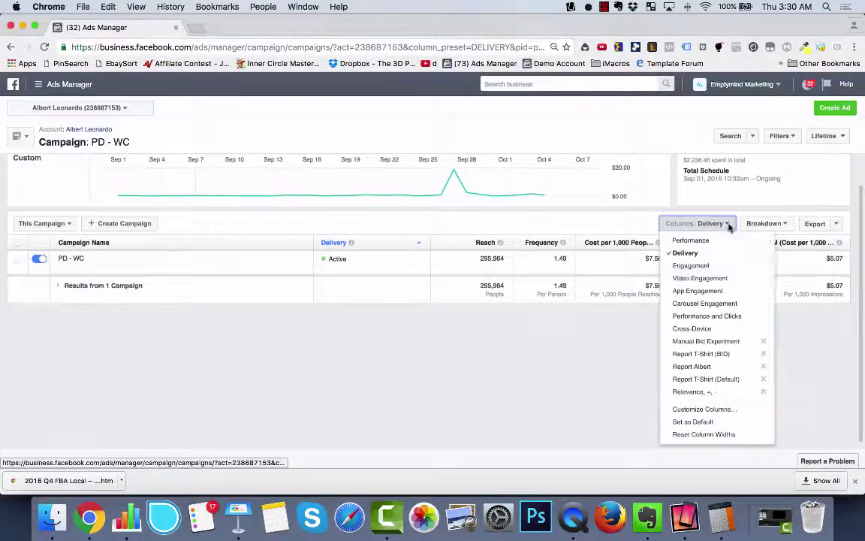
pyautogui.click(724, 264)
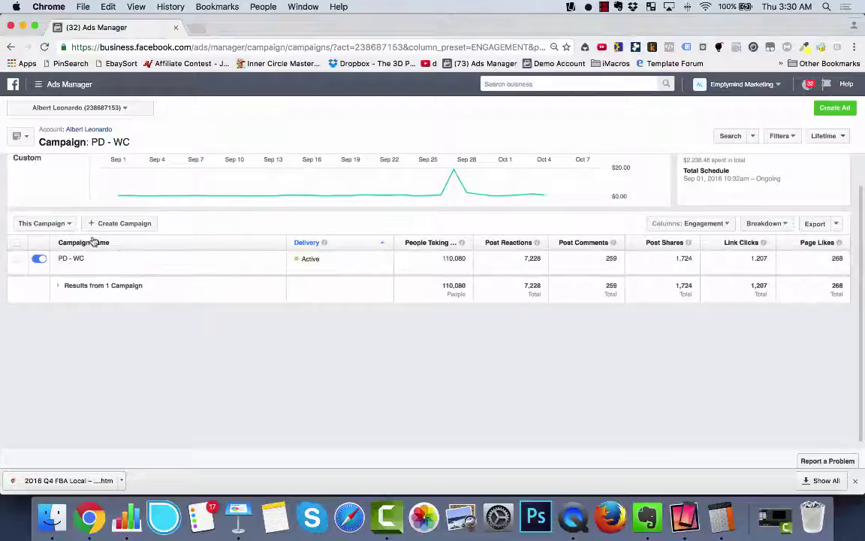
pyautogui.click(67, 227)
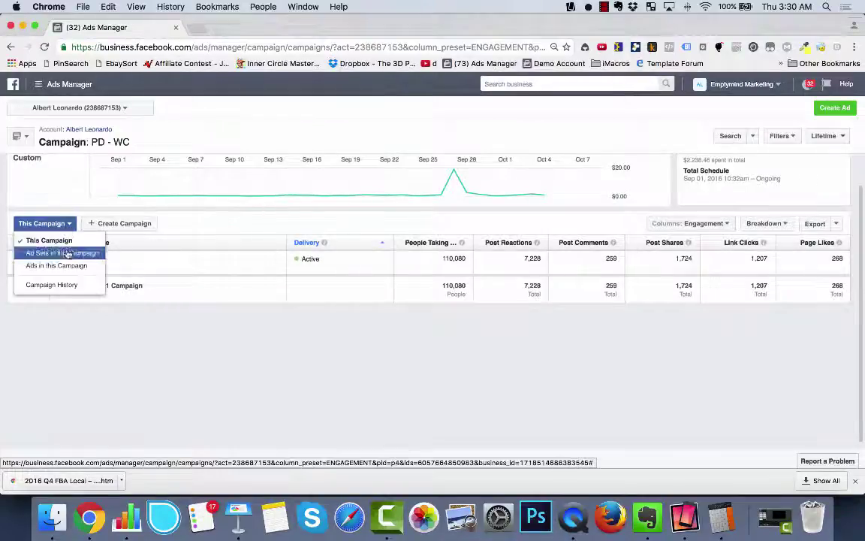
pyautogui.click(71, 222)
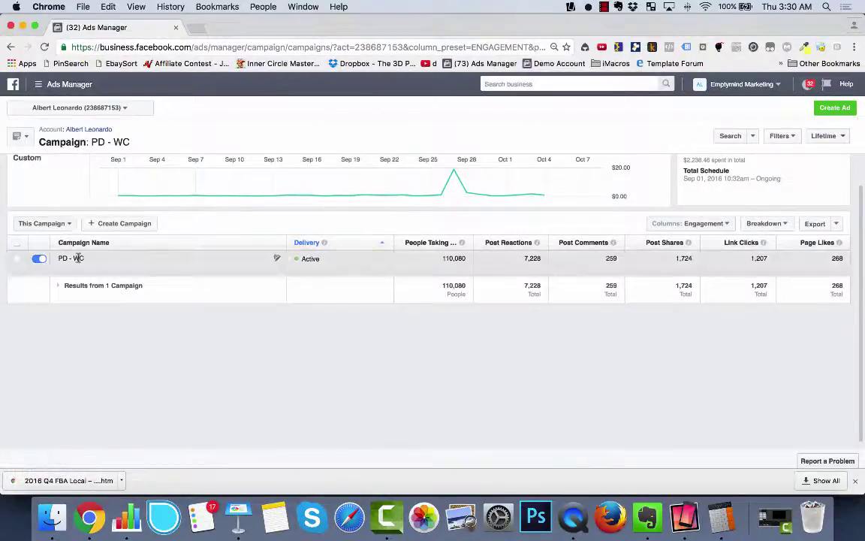
pyautogui.click(58, 224)
pyautogui.click(58, 254)
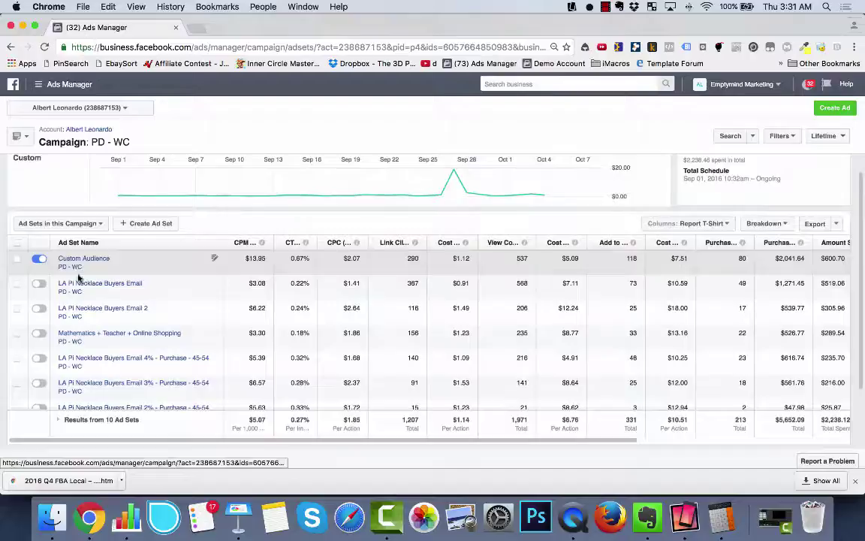
# Filter the campaign's ad sets by delivery status Active
pyautogui.scroll(-1, 43, 263)
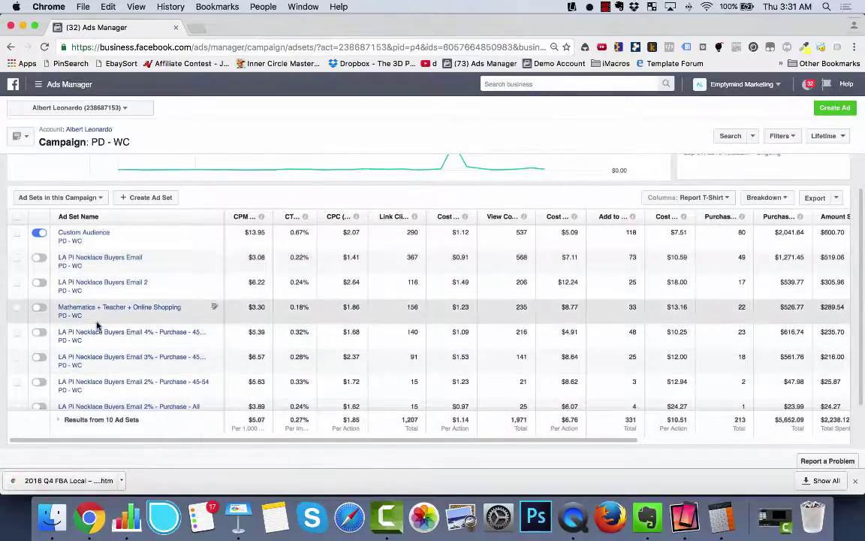
pyautogui.scroll(4, 96, 328)
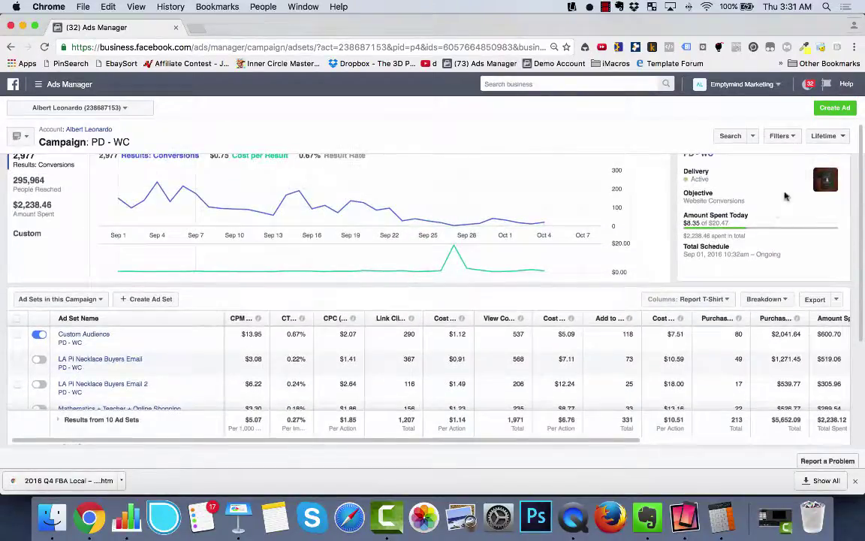
pyautogui.scroll(-2, 789, 218)
pyautogui.click(781, 138)
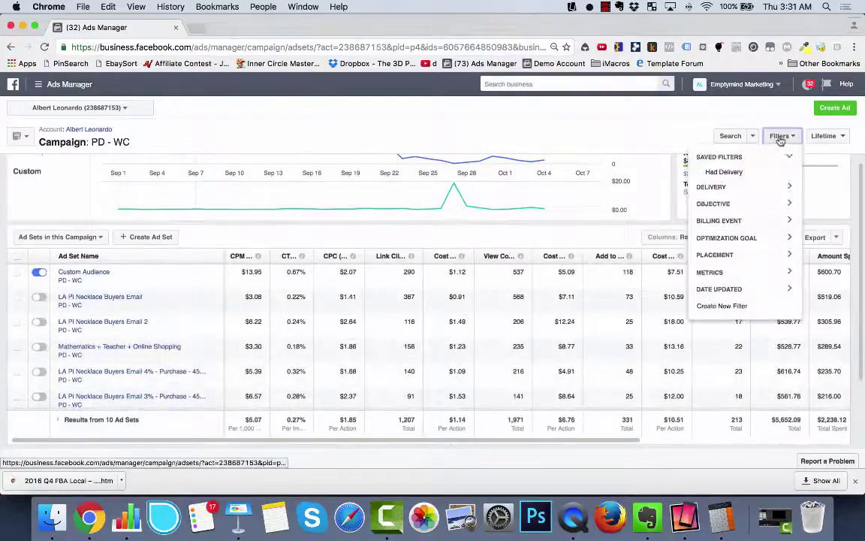
pyautogui.click(714, 173)
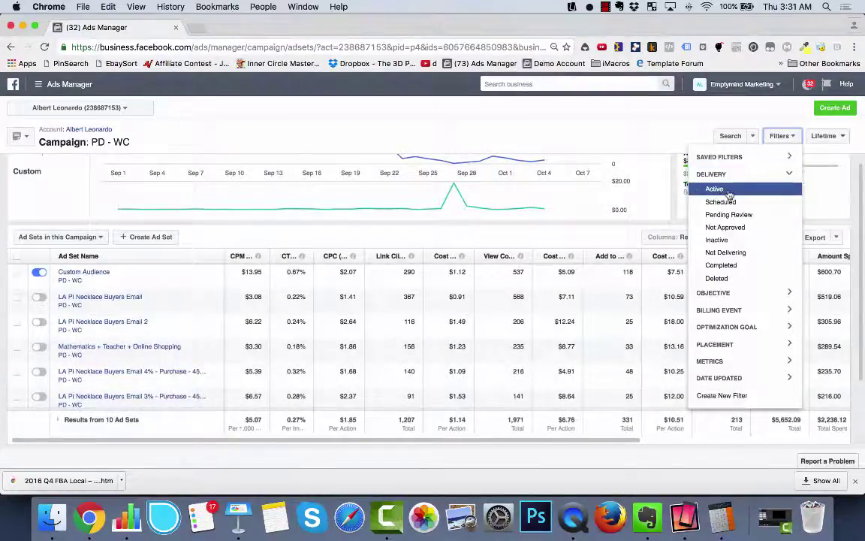
pyautogui.click(714, 190)
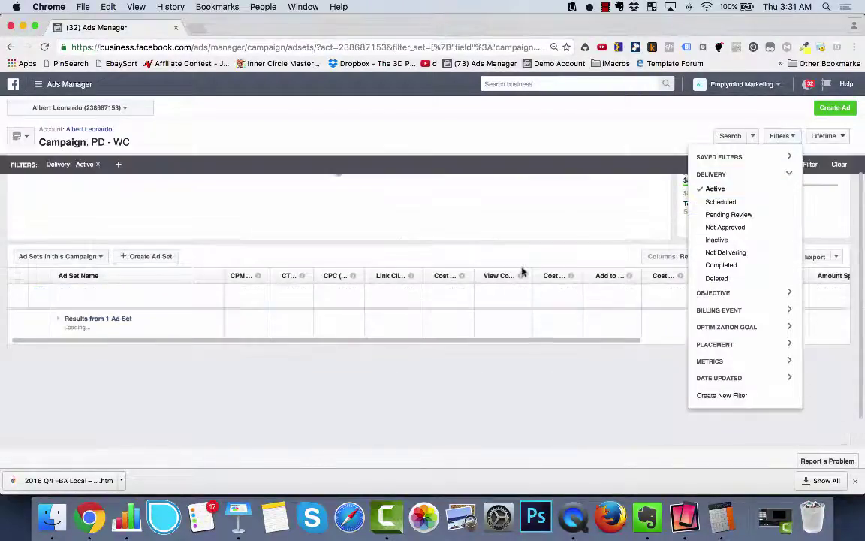
pyautogui.click(394, 391)
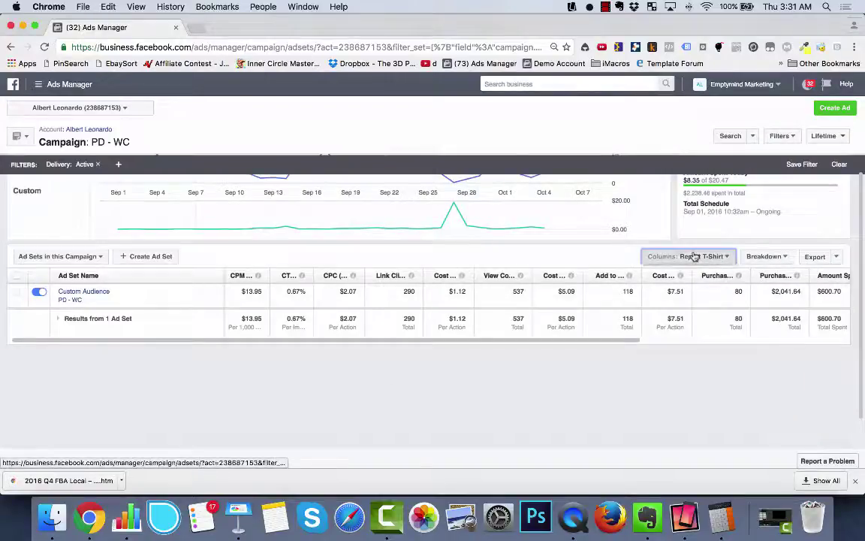
# Show the Engagement column preset for the active Custom Audience ad set
pyautogui.click(687, 257)
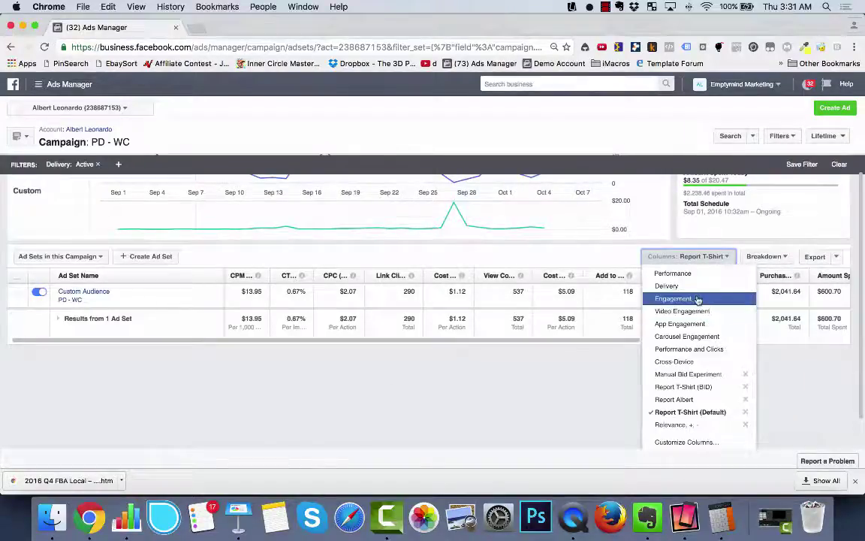
pyautogui.click(697, 299)
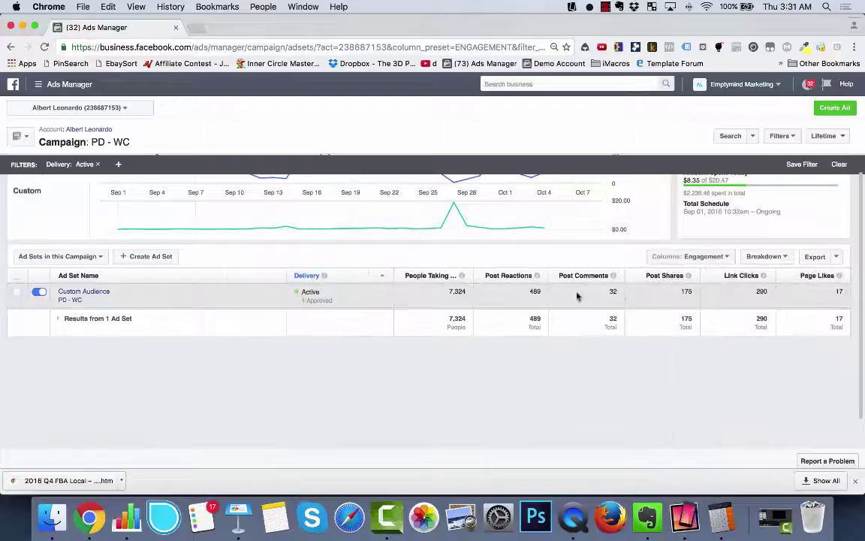
pyautogui.scroll(2, 577, 296)
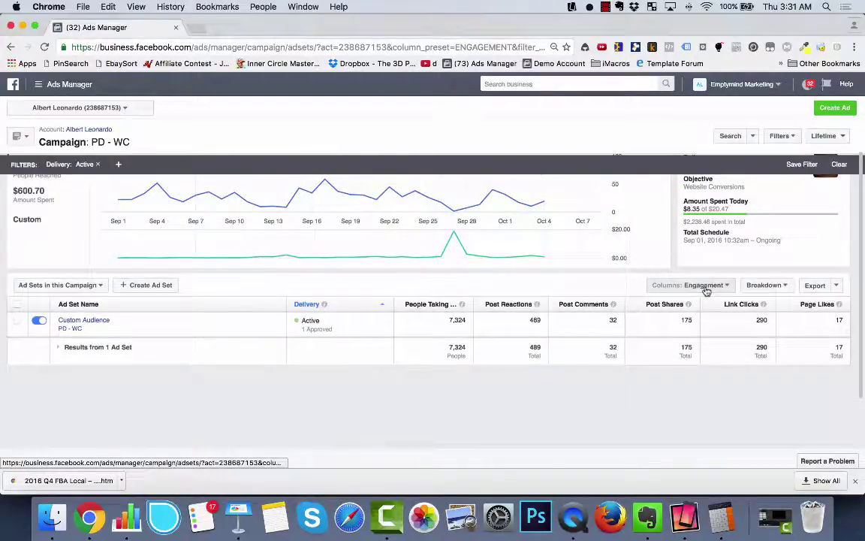
# Customize the columns by adding a cost-per-engagement metric, place it directly after People Taking Action, and apply the layout
pyautogui.click(711, 285)
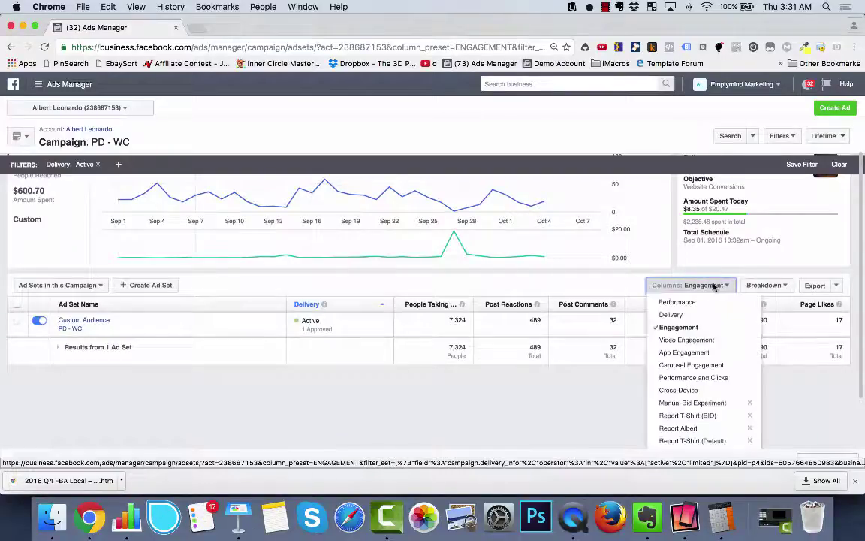
pyautogui.scroll(-2, 727, 340)
pyautogui.scroll(-3, 808, 372)
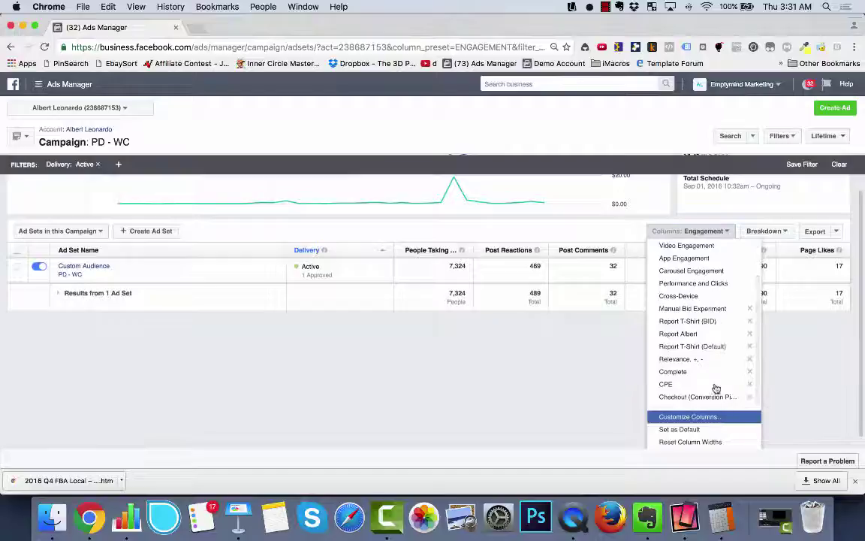
pyautogui.click(706, 417)
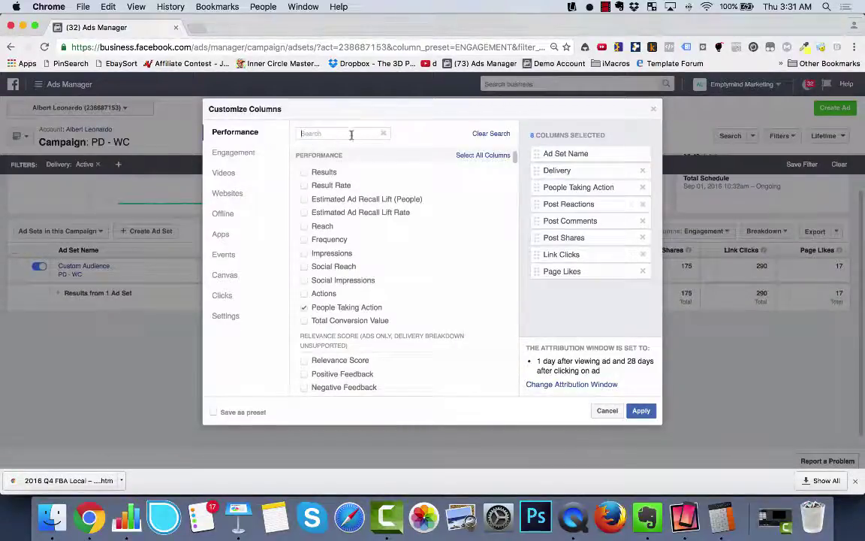
pyautogui.click(249, 152)
pyautogui.scroll(-3, 339, 338)
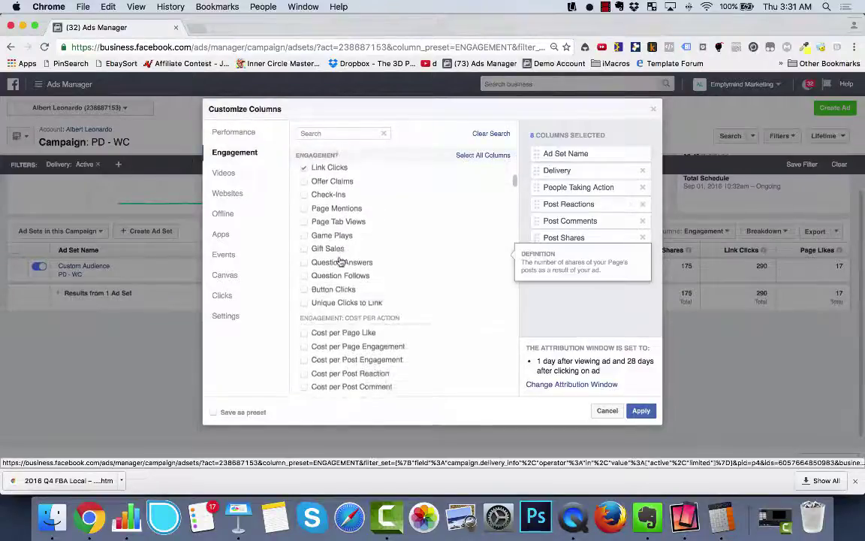
pyautogui.click(304, 355)
pyautogui.moveTo(597, 286); pyautogui.dragTo(593, 198)
pyautogui.click(641, 410)
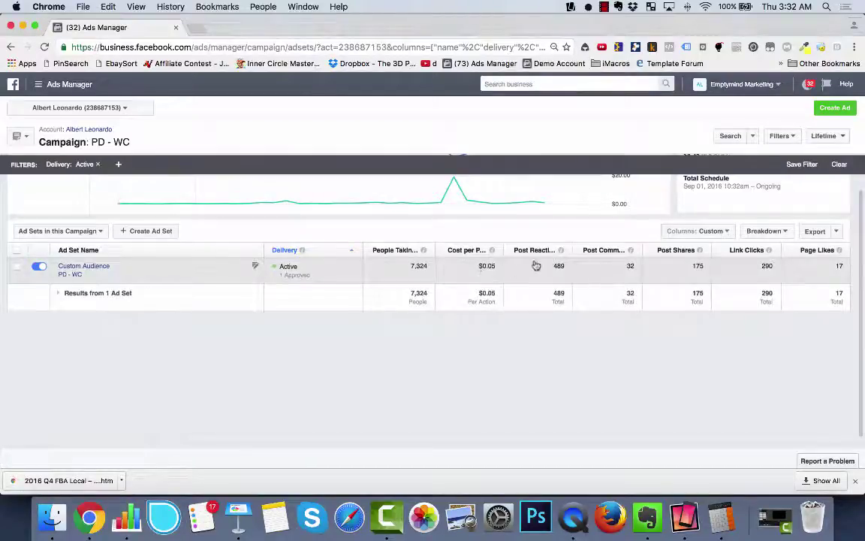
# Show the Video Engagement columns and examine the video views, 10-second views and their cost metrics for the ad set
pyautogui.click(719, 232)
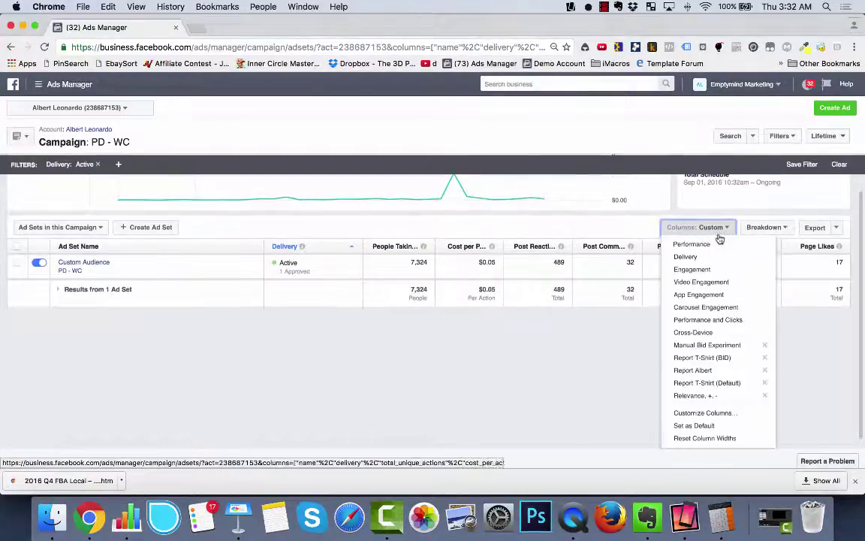
pyautogui.click(717, 283)
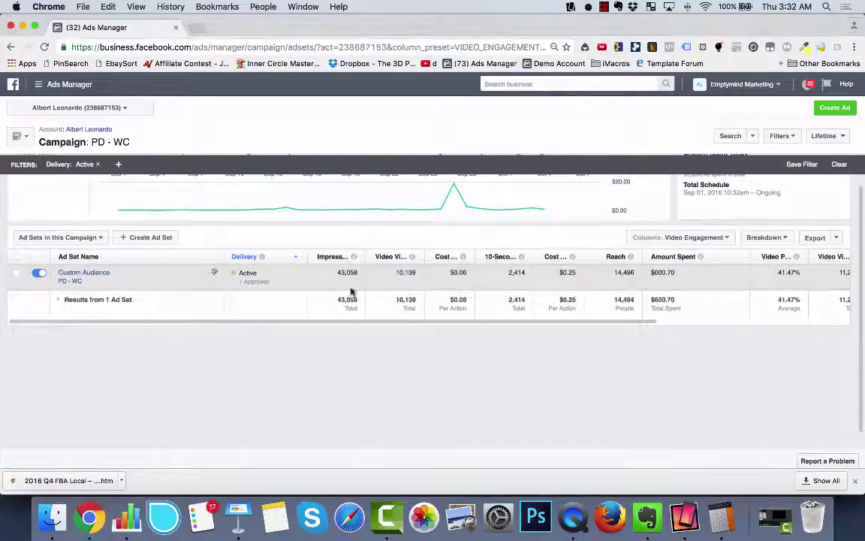
pyautogui.hscroll(5, 696, 280)
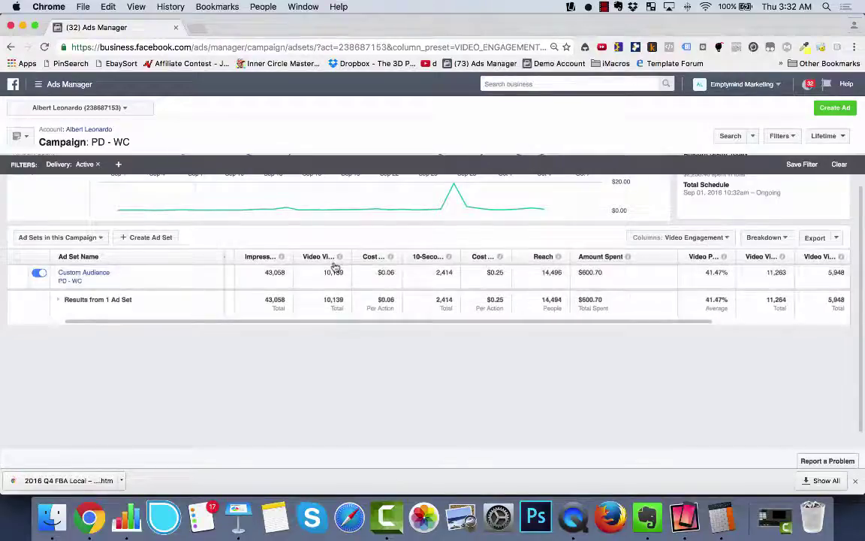
pyautogui.hscroll(-3, 345, 264)
pyautogui.moveTo(371, 257)
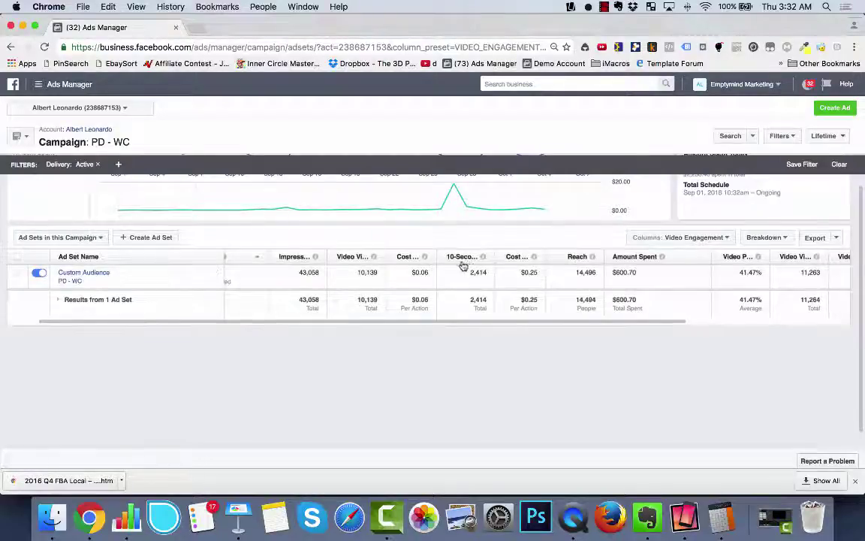
pyautogui.moveTo(484, 260)
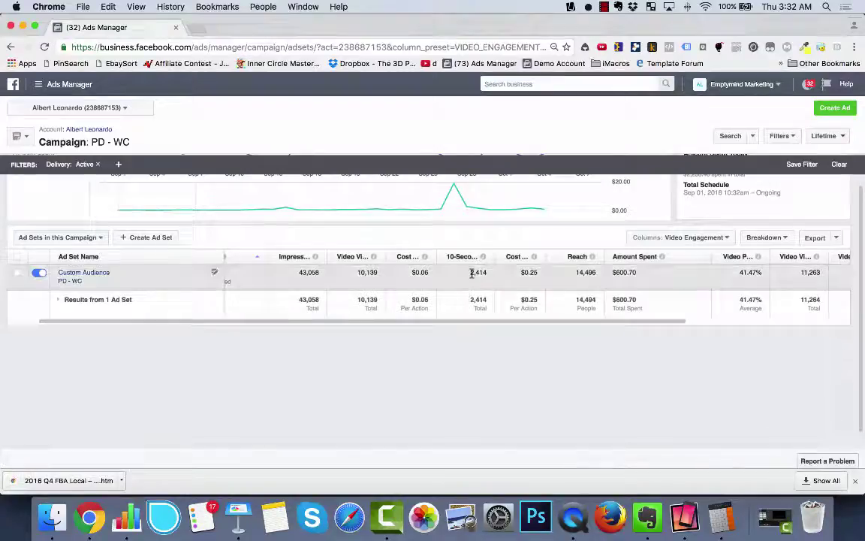
# Read the definitions of the remaining video metrics, including Video Views to 25%, 50% and 75%
pyautogui.hscroll(5, 555, 278)
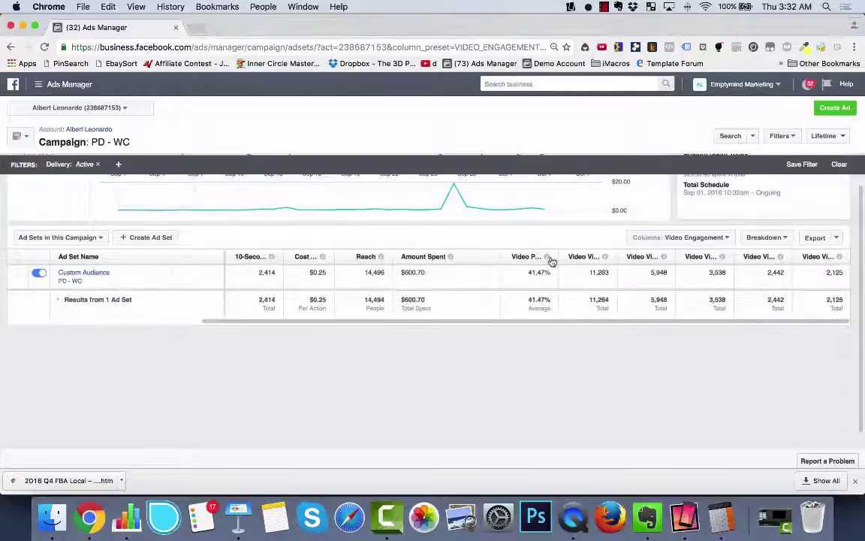
pyautogui.moveTo(545, 259)
pyautogui.moveTo(607, 259)
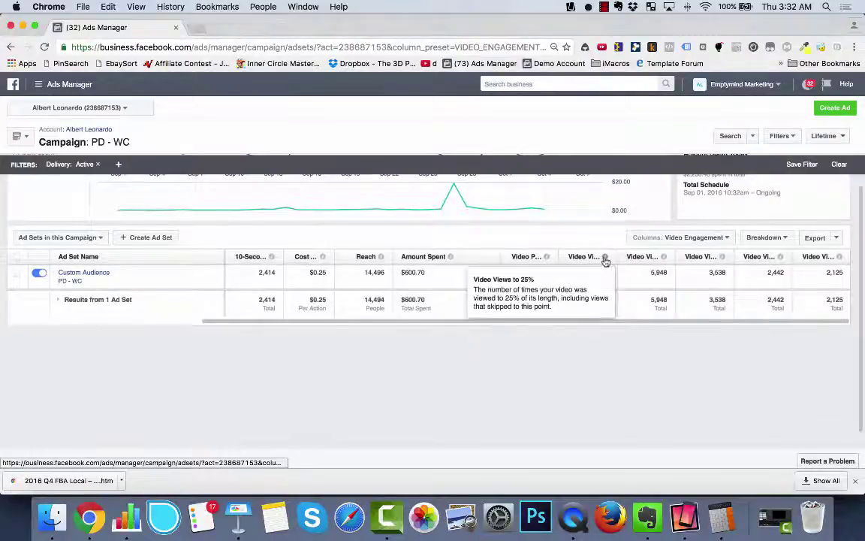
pyautogui.moveTo(665, 259)
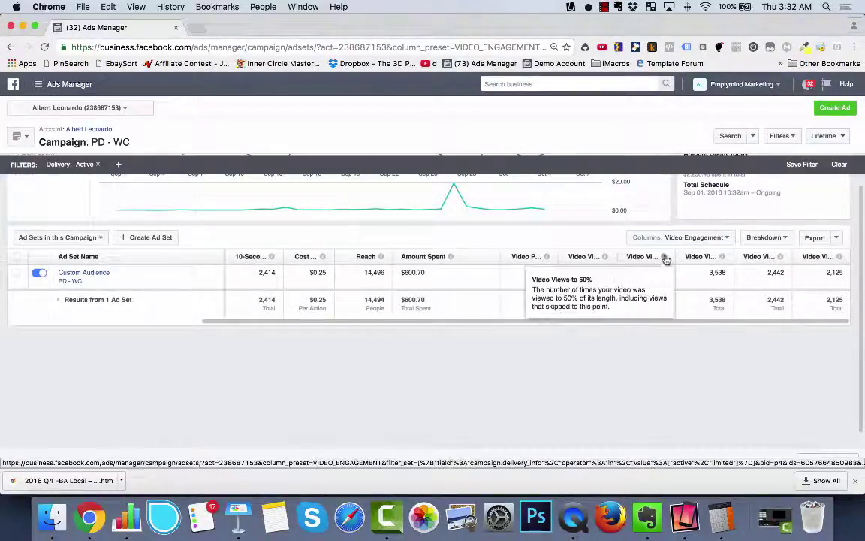
pyautogui.moveTo(723, 259)
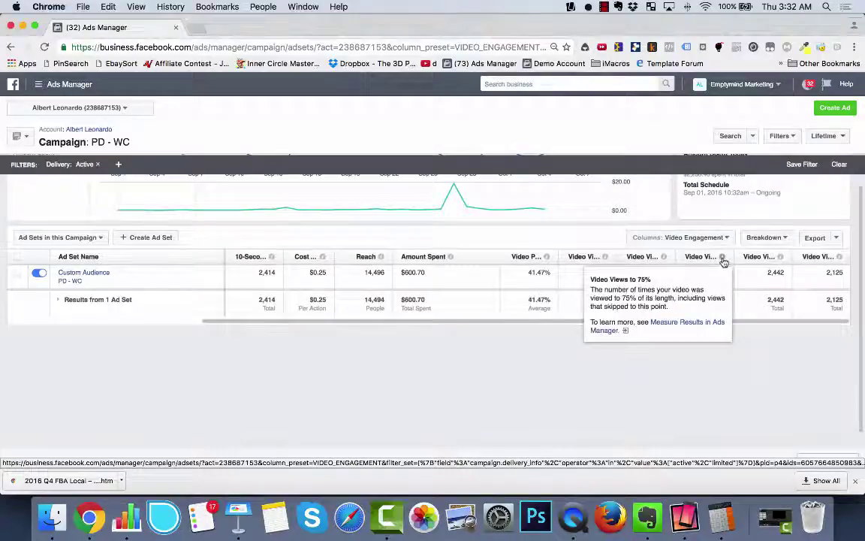
pyautogui.moveTo(782, 258)
pyautogui.moveTo(839, 258)
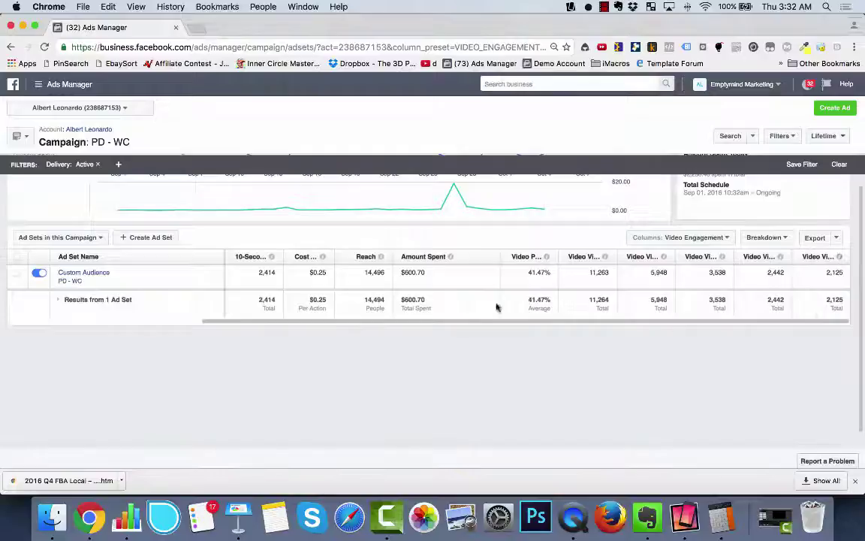
# Show the Performance and Clicks columns and widen the Frequency column slightly
pyautogui.click(690, 239)
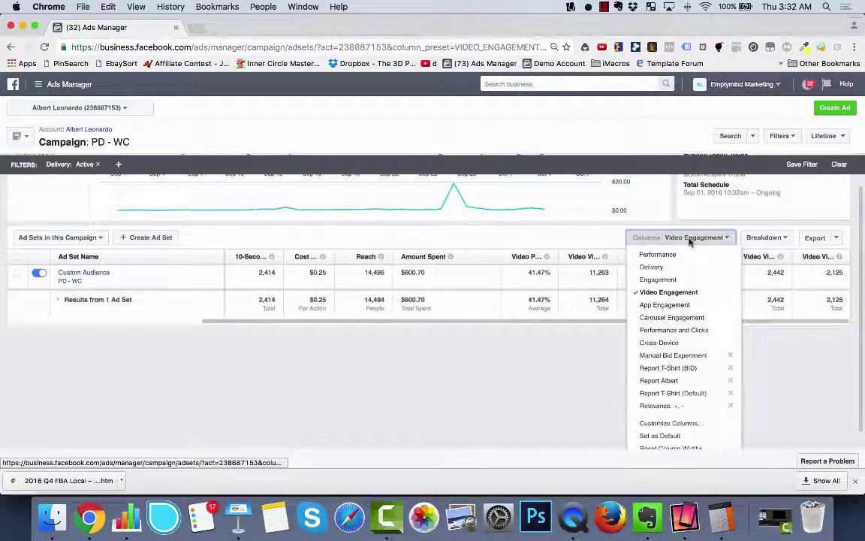
pyautogui.click(639, 330)
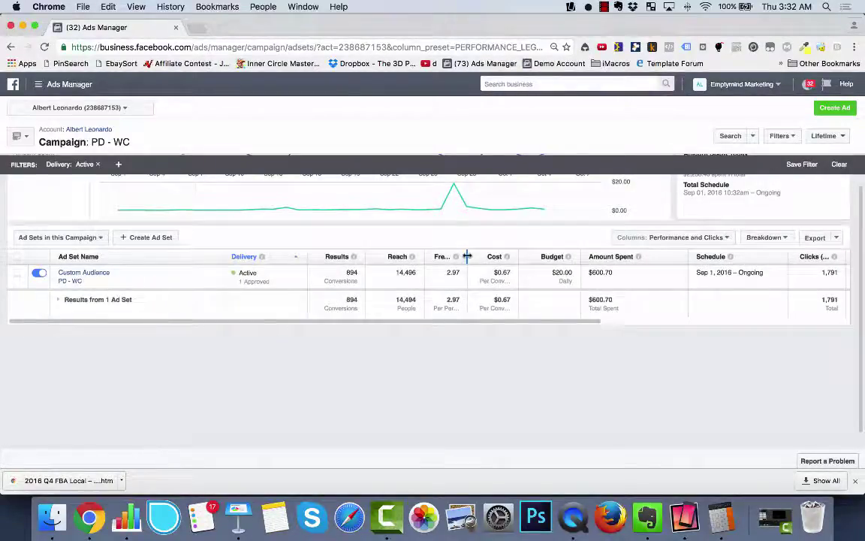
pyautogui.moveTo(482, 258); pyautogui.dragTo(495, 259)
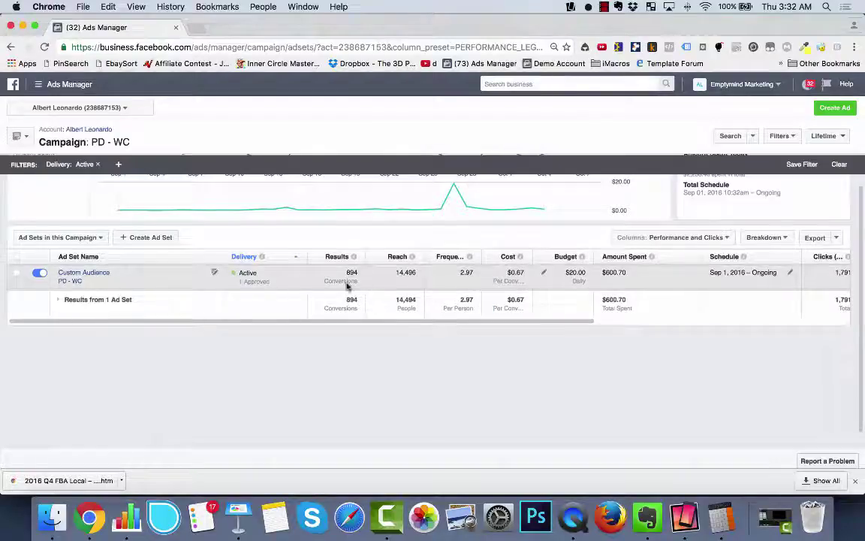
# Examine the ad set's click metrics, reading the definitions of Clicks (All) and CPC (All)
pyautogui.hscroll(5, 575, 272)
pyautogui.hscroll(3, 560, 274)
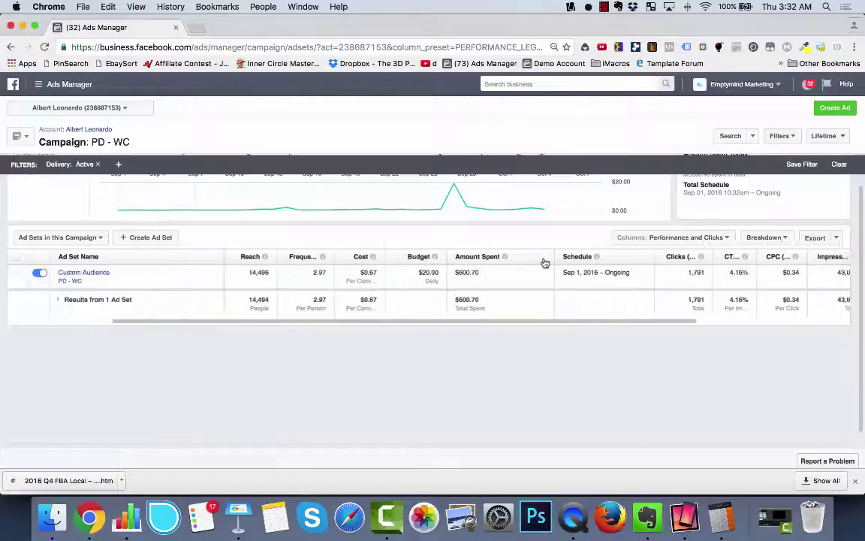
pyautogui.hscroll(3, 636, 274)
pyautogui.moveTo(635, 258)
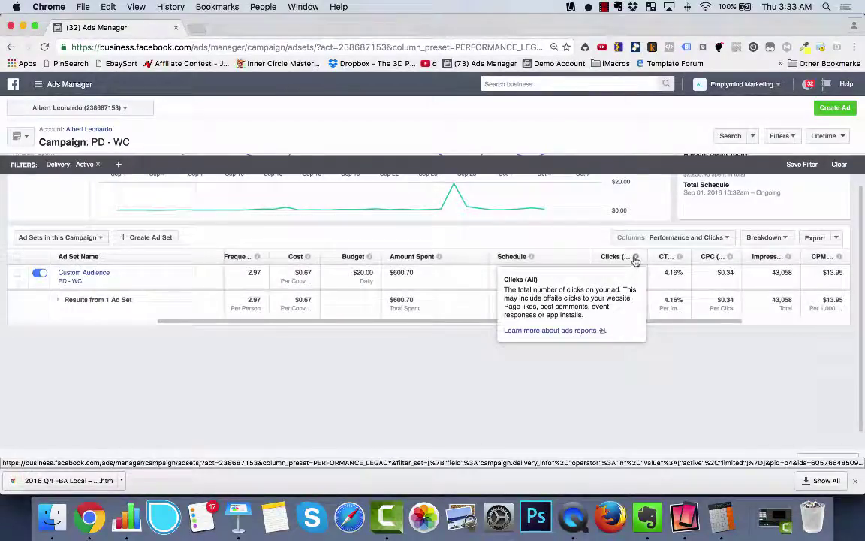
pyautogui.hscroll(2, 636, 258)
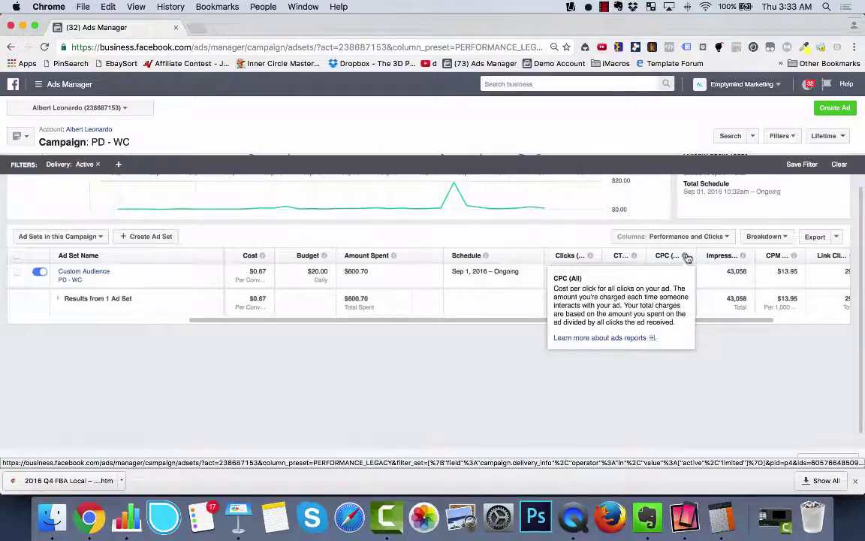
# Examine the ad set's remaining click metrics, including impressions, CPM, link clicks, CPC (Link) and CTR (Link)
pyautogui.hscroll(4, 687, 257)
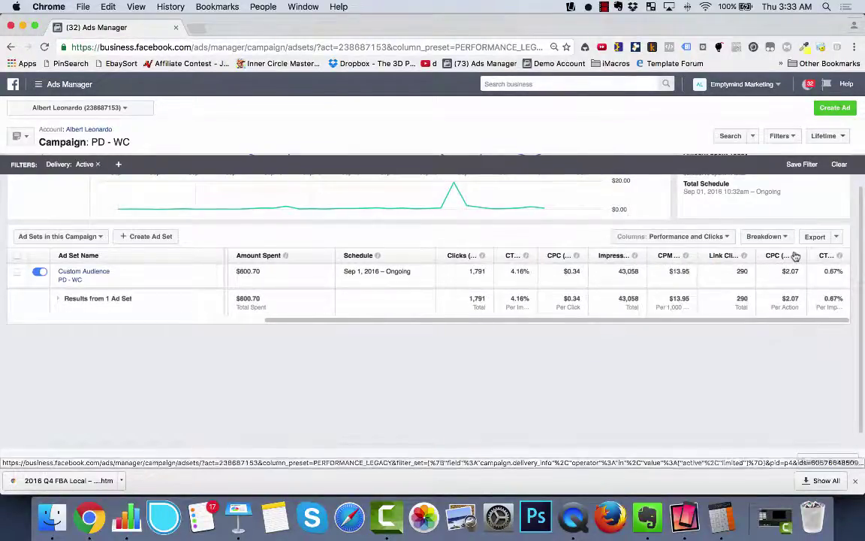
pyautogui.moveTo(841, 259)
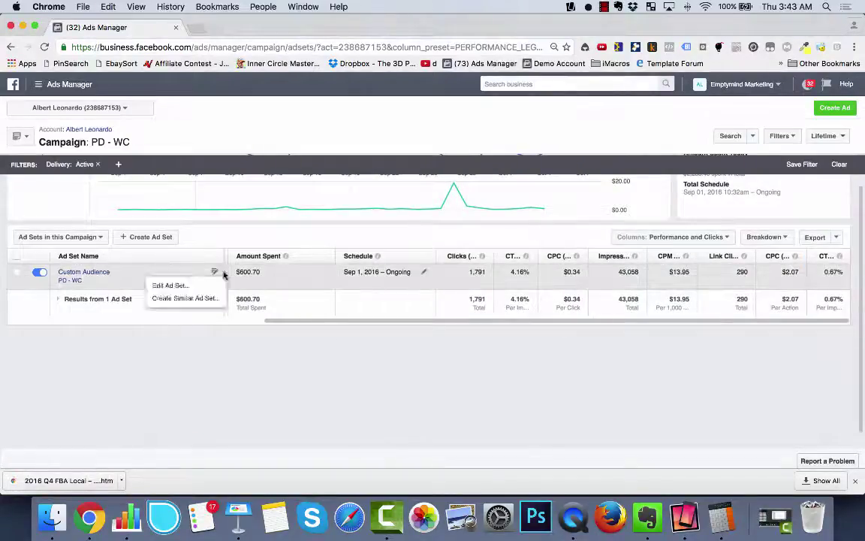
pyautogui.hscroll(-4, 276, 276)
pyautogui.hscroll(4, 277, 276)
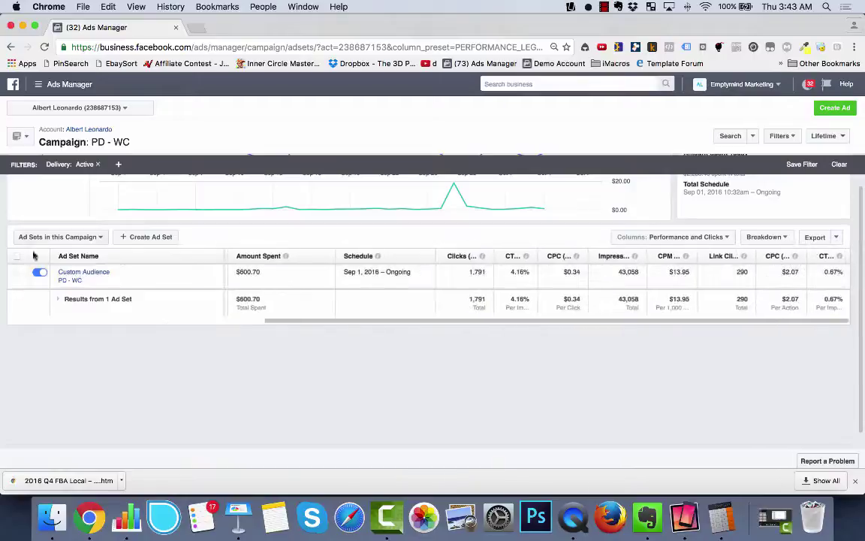
# Switch from the ad sets to the ads in this campaign and show the Performance columns
pyautogui.click(65, 240)
pyautogui.click(54, 278)
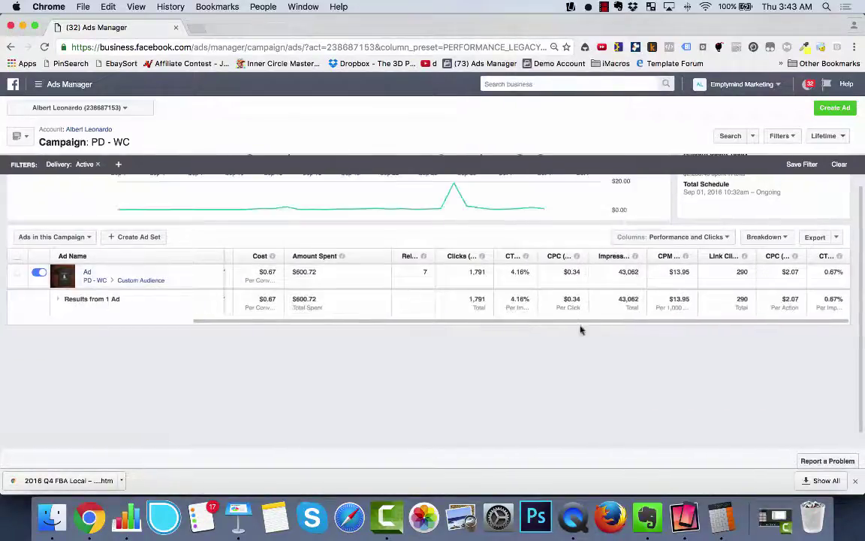
pyautogui.click(679, 237)
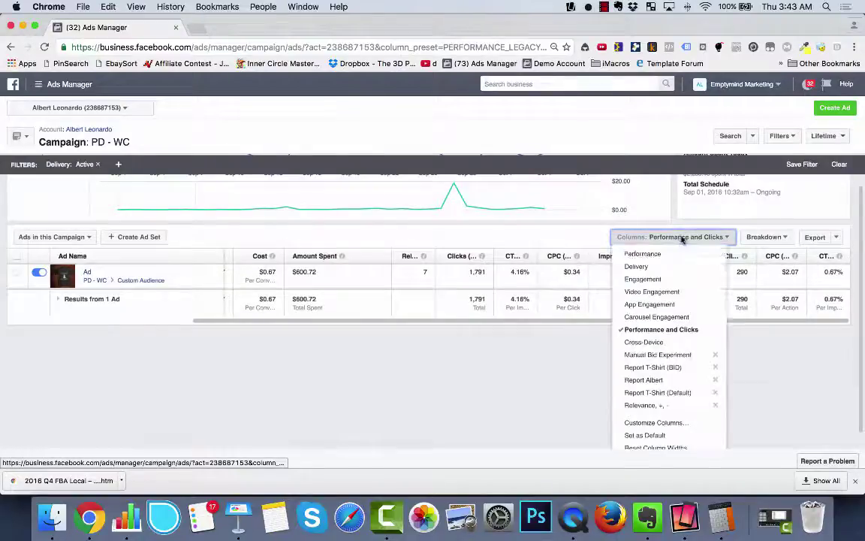
pyautogui.click(671, 254)
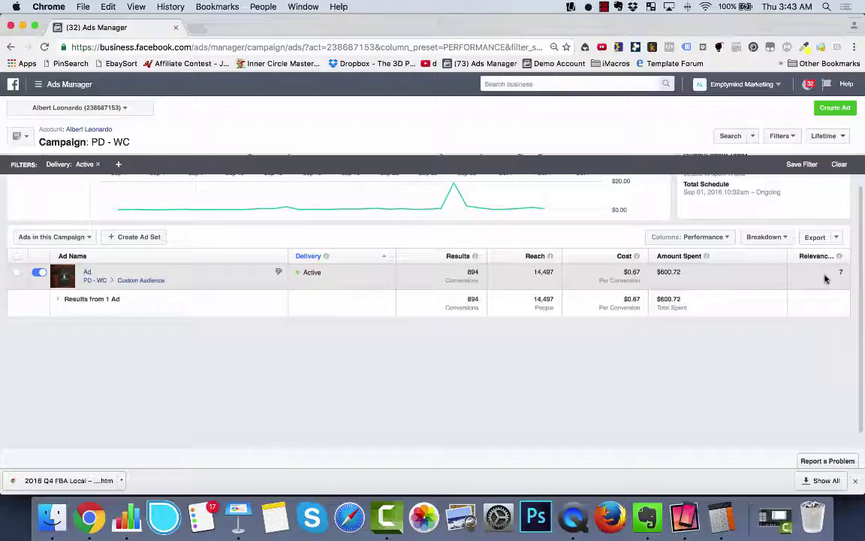
# Set the report's date range to Last 7 days to examine the ad's recent relevance score
pyautogui.click(826, 136)
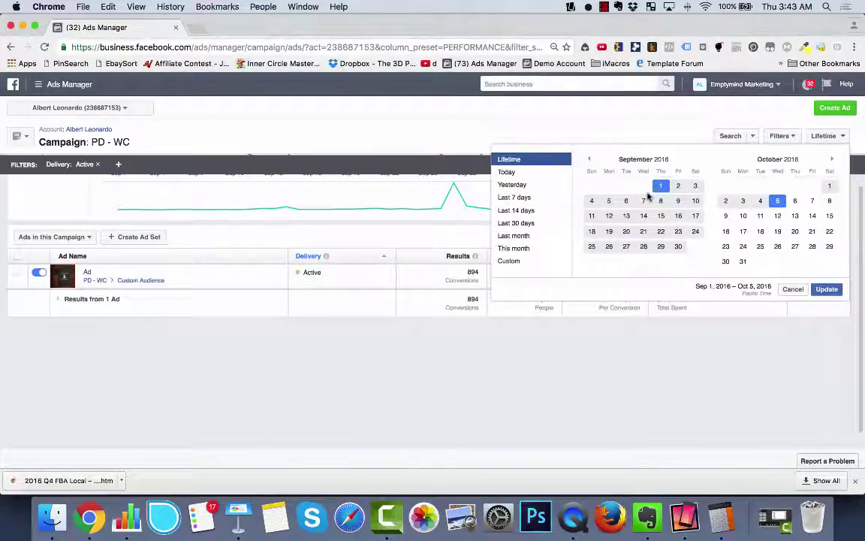
pyautogui.click(514, 197)
pyautogui.click(826, 289)
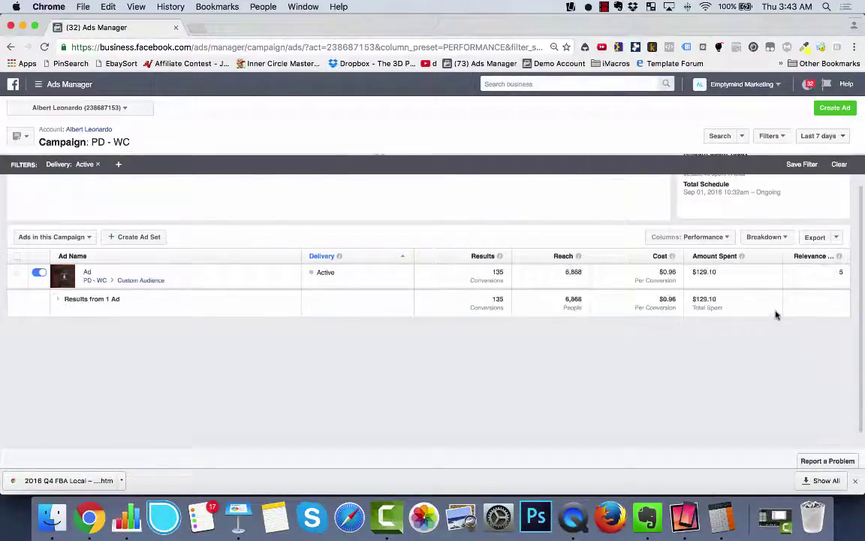
# Set a custom report date range of Sep 1, 2016 to Sep 8, 2016
pyautogui.click(835, 136)
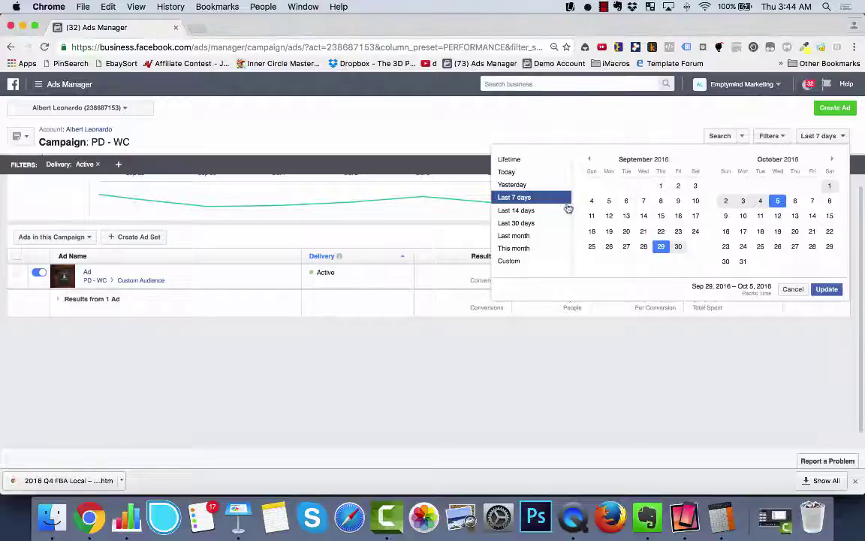
pyautogui.click(533, 161)
pyautogui.click(588, 160)
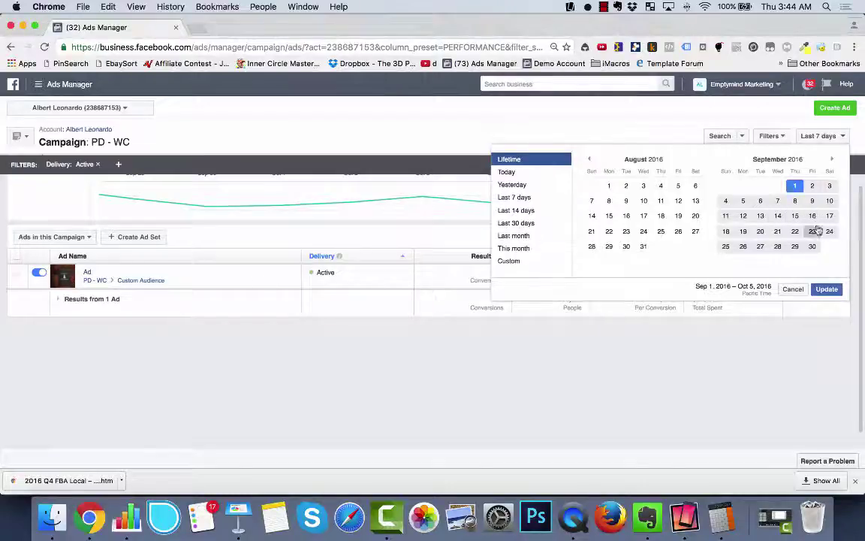
pyautogui.click(796, 201)
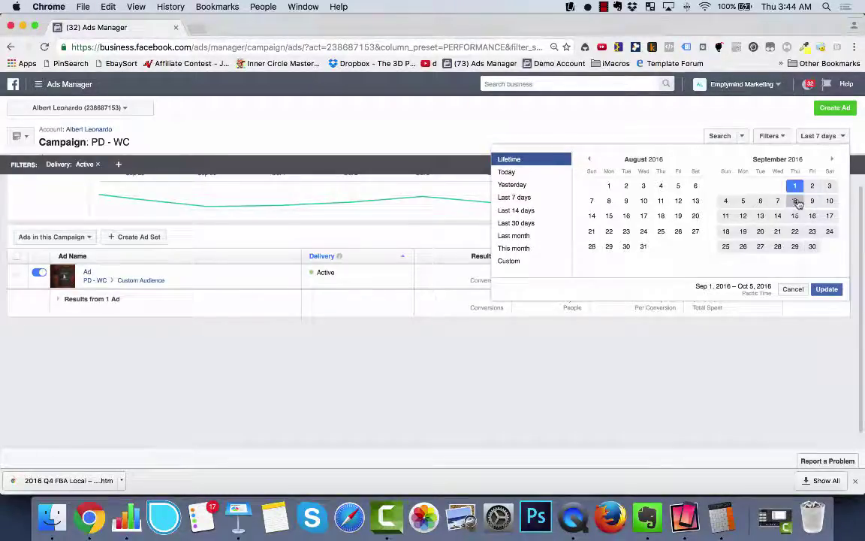
pyautogui.click(798, 187)
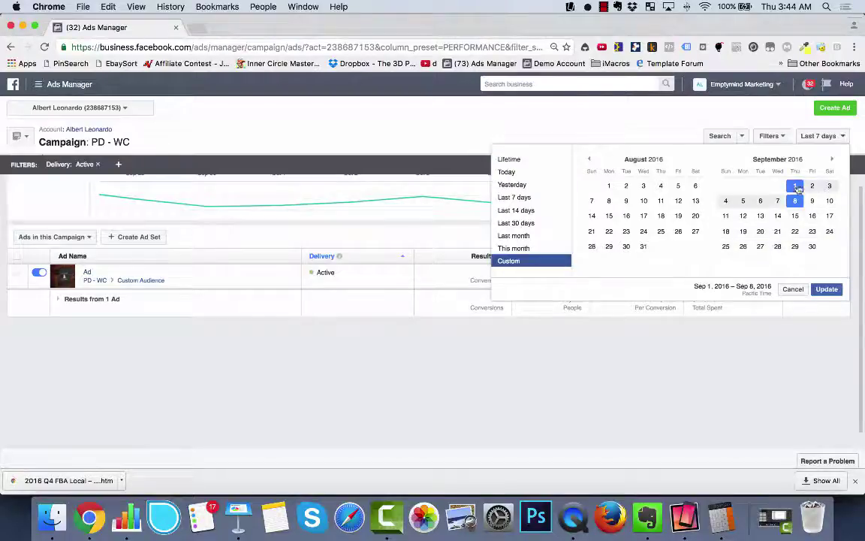
pyautogui.click(824, 292)
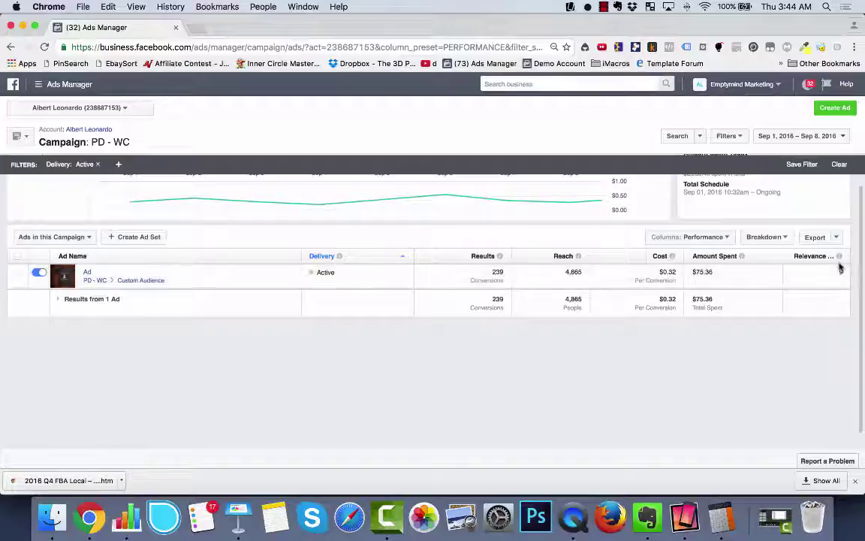
# Return the date range to Last 7 days and show the Delivery columns for the ad
pyautogui.click(836, 137)
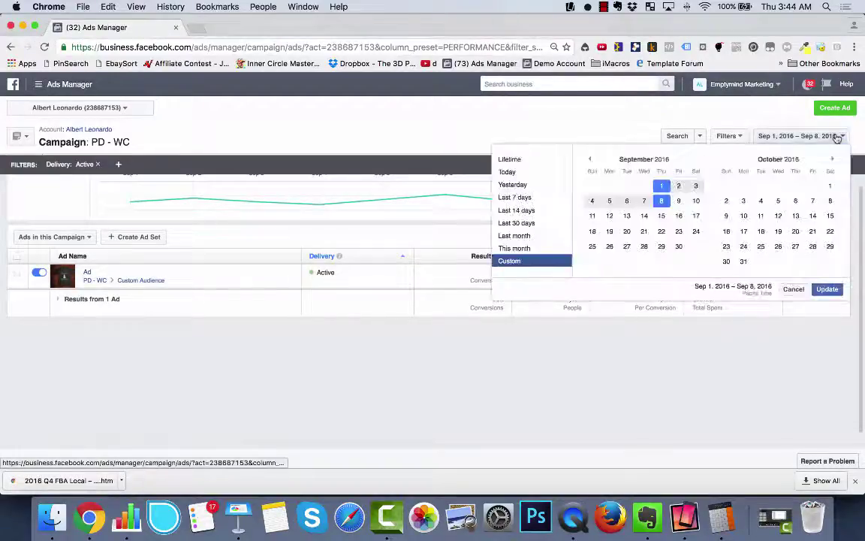
pyautogui.click(538, 200)
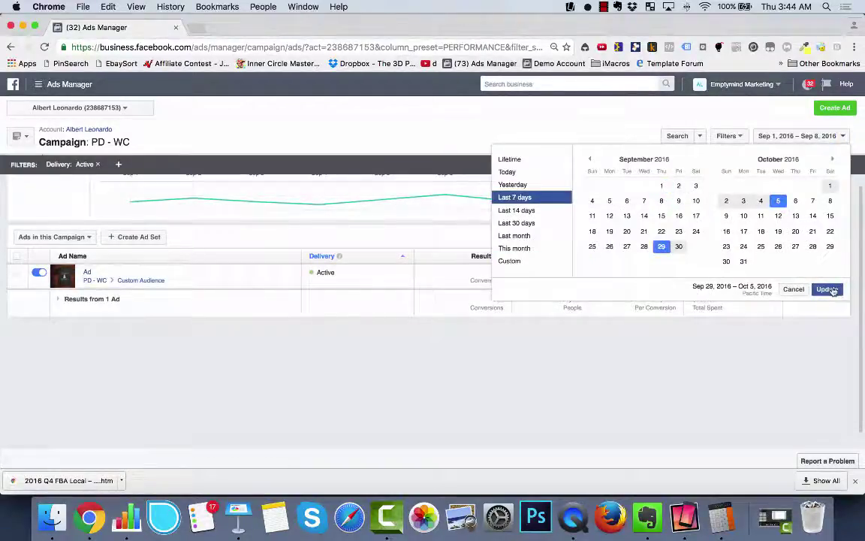
pyautogui.click(827, 289)
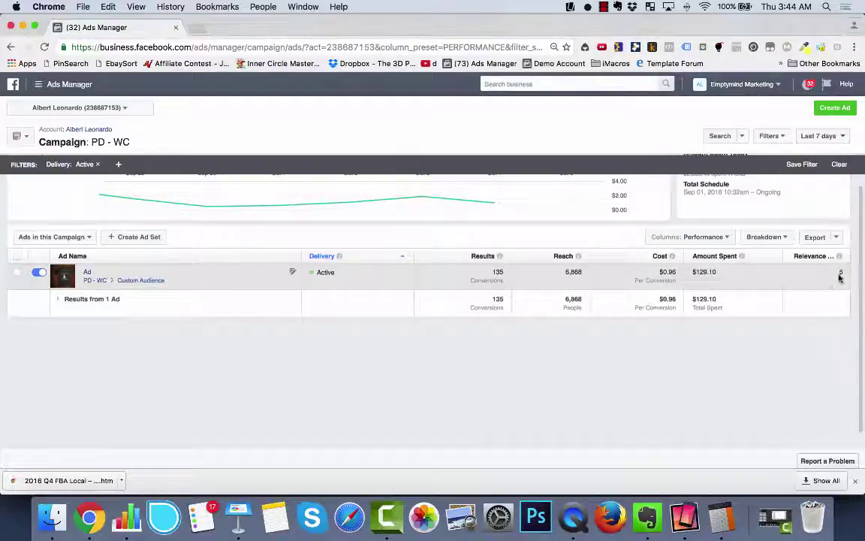
pyautogui.click(699, 239)
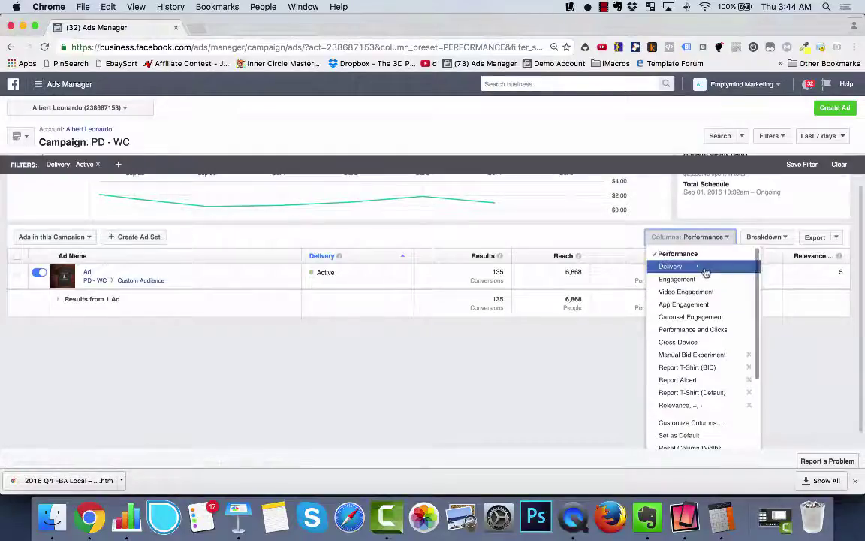
pyautogui.click(703, 269)
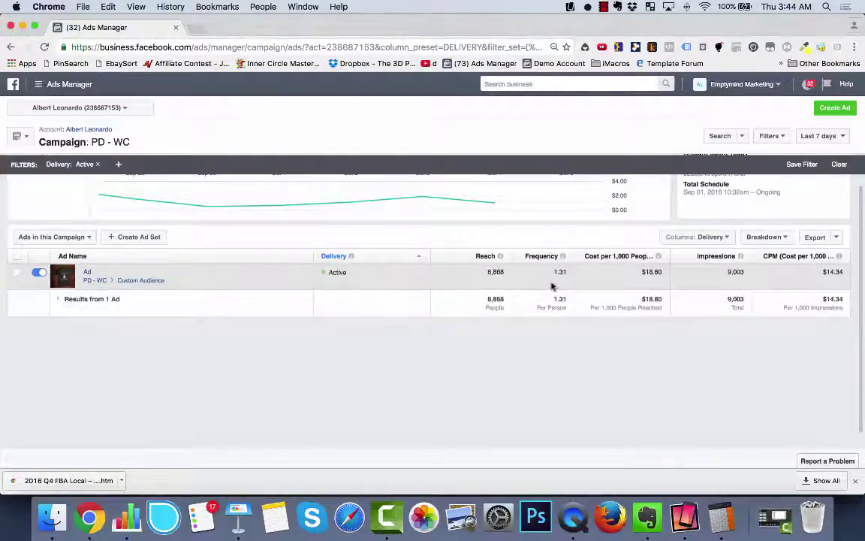
# Switch back to the ad sets in this campaign and look through their Performance and Clicks metrics
pyautogui.click(69, 237)
pyautogui.click(69, 265)
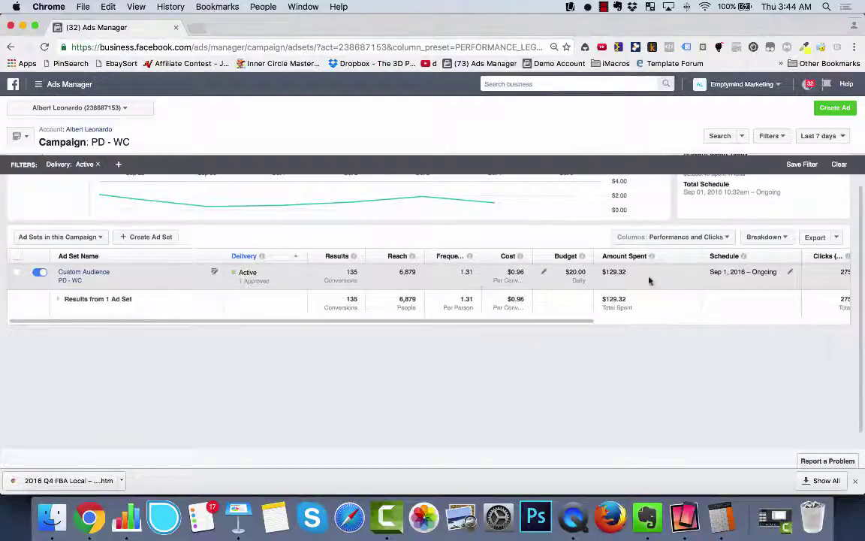
pyautogui.hscroll(5, 697, 280)
pyautogui.hscroll(-5, 699, 281)
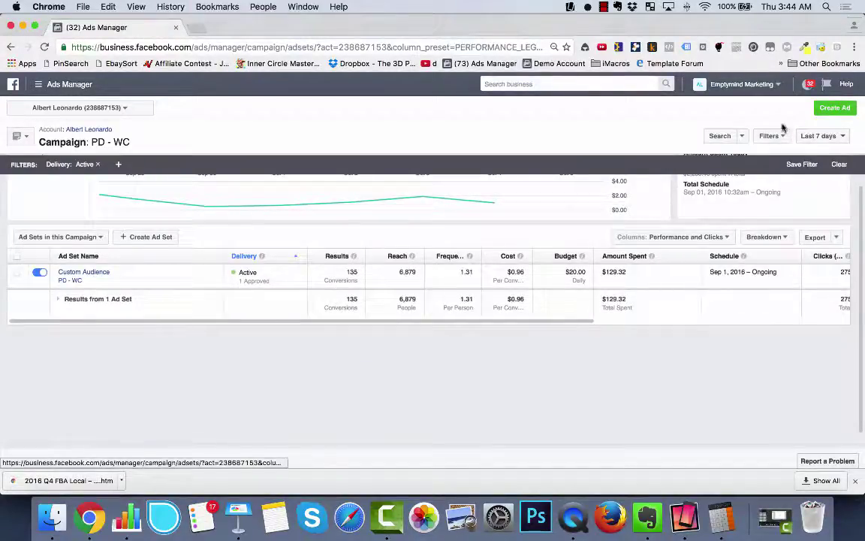
# Set the date range to Lifetime and look through the ad set's Performance and Clicks metrics
pyautogui.click(825, 136)
pyautogui.click(508, 160)
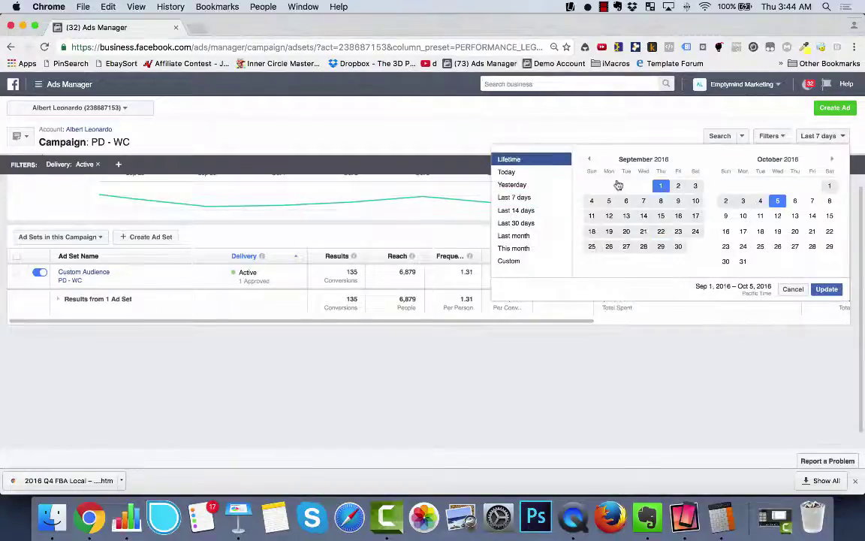
pyautogui.click(829, 293)
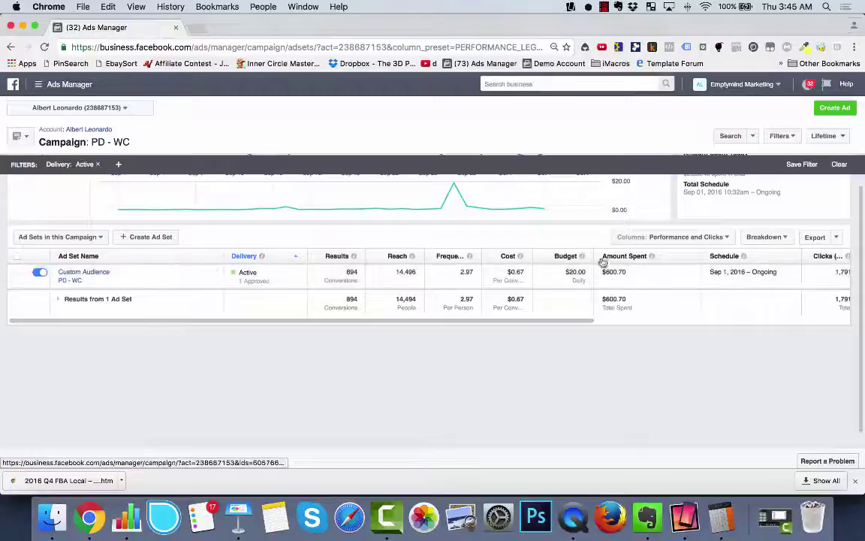
pyautogui.hscroll(3, 764, 284)
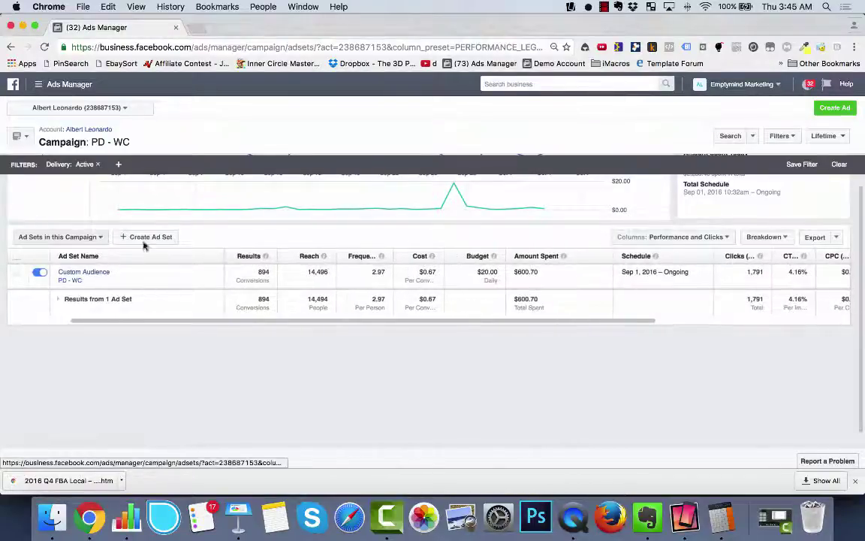
pyautogui.hscroll(8, 764, 274)
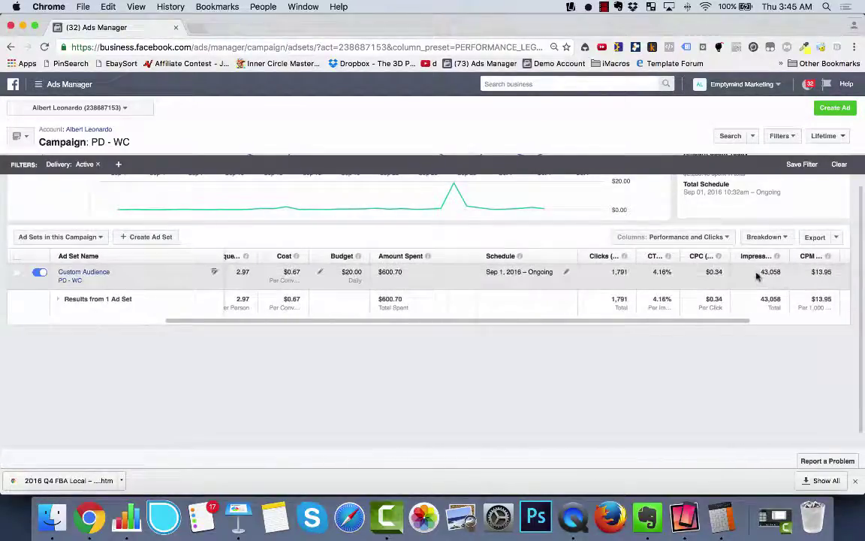
pyautogui.hscroll(-11, 611, 274)
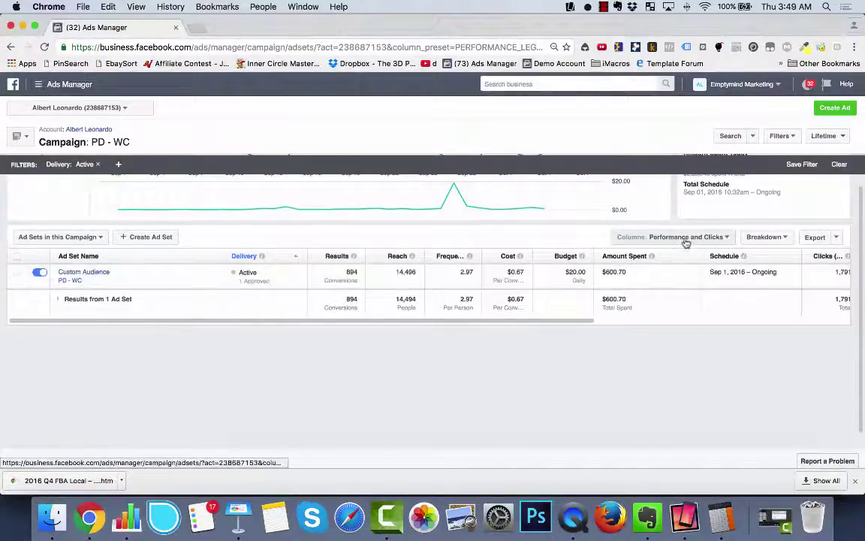
# Customize the table columns, removing every selected column except Ad Set Name, Delivery and Results
pyautogui.click(685, 238)
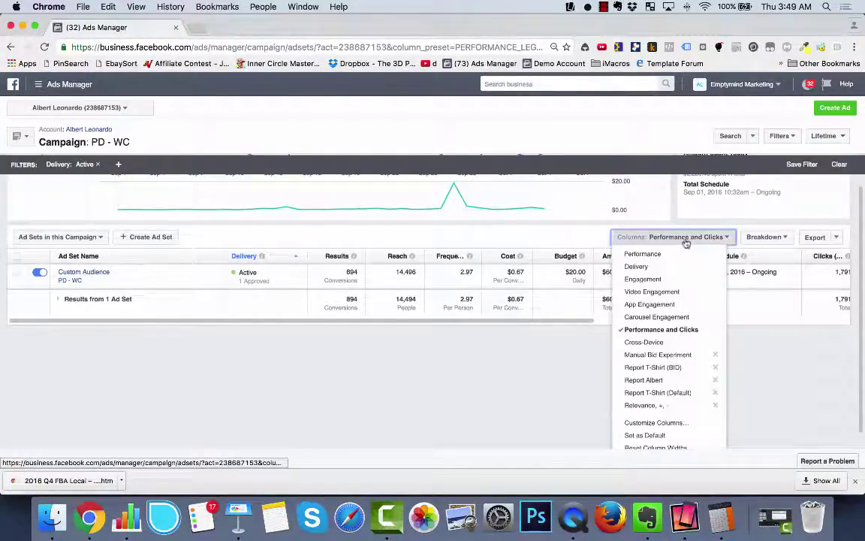
pyautogui.scroll(-1, 676, 327)
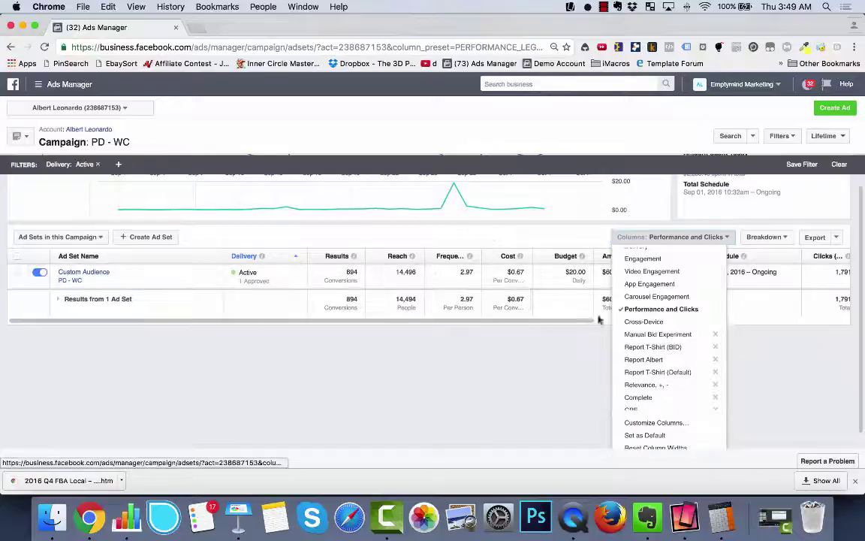
pyautogui.click(666, 423)
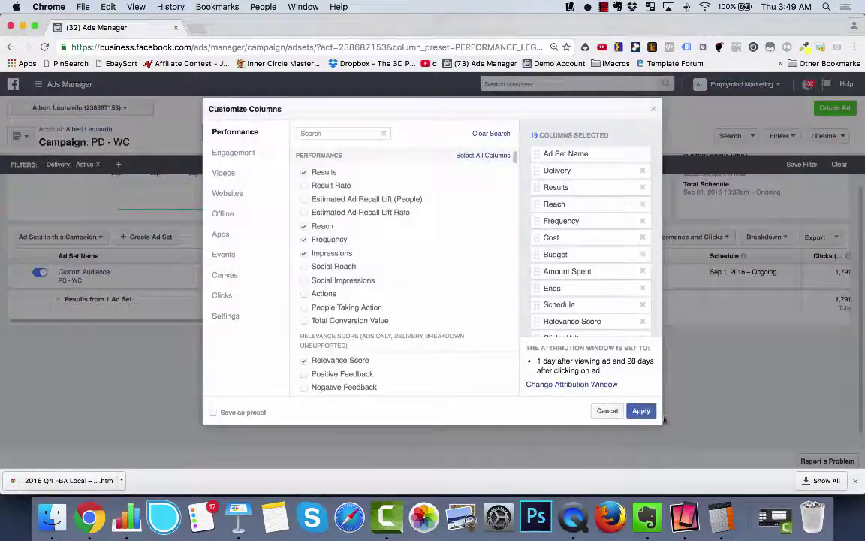
pyautogui.scroll(-2, 593, 251)
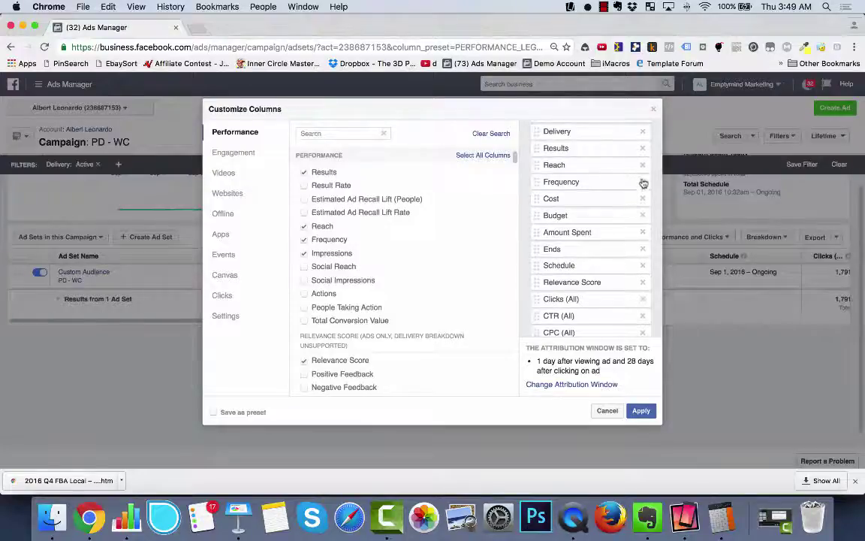
pyautogui.click(644, 198)
pyautogui.click(644, 198)
pyautogui.click(644, 198)
pyautogui.click(644, 199)
pyautogui.click(643, 198)
pyautogui.click(644, 198)
pyautogui.click(644, 199)
pyautogui.click(644, 198)
pyautogui.click(644, 198)
pyautogui.click(644, 202)
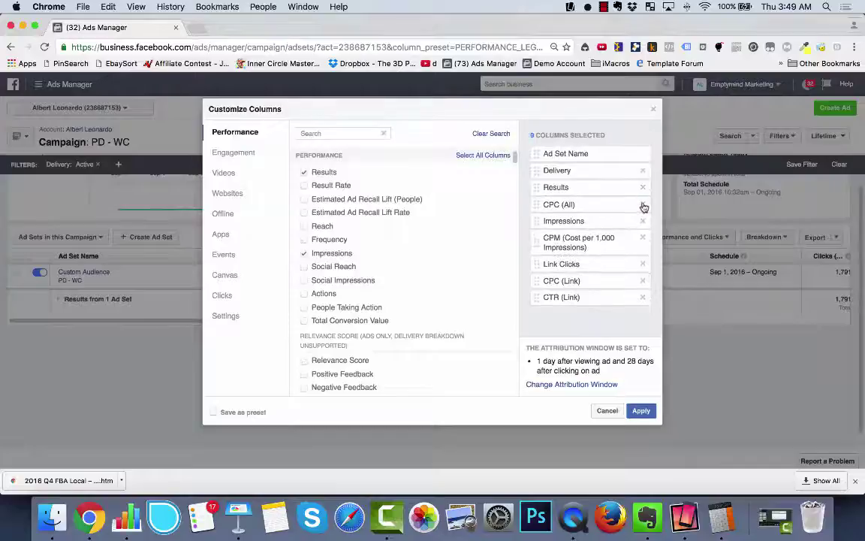
pyautogui.click(644, 206)
pyautogui.click(644, 206)
pyautogui.click(645, 210)
pyautogui.click(644, 211)
pyautogui.click(644, 206)
pyautogui.click(643, 206)
# Find the "view content" metrics and add the View Content (Facebook Pixel) column to the selection
pyautogui.click(325, 134)
pyautogui.write('view')
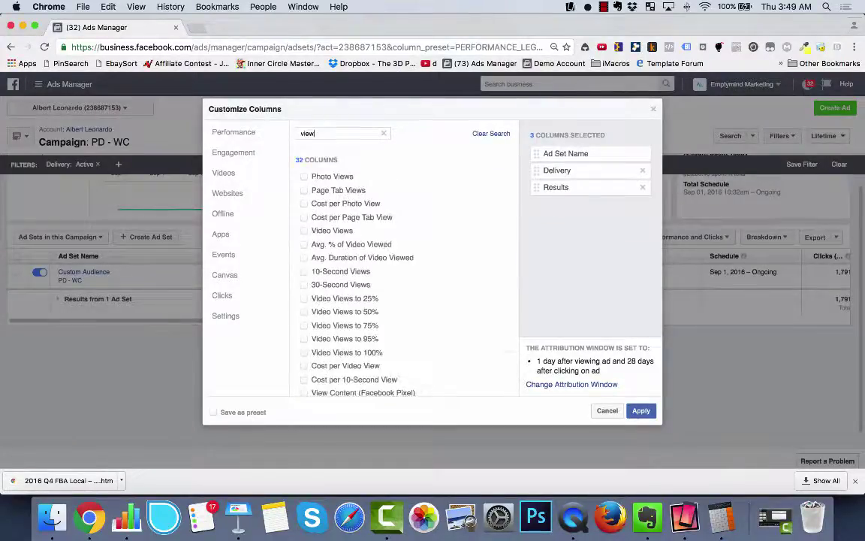
pyautogui.write(' content')
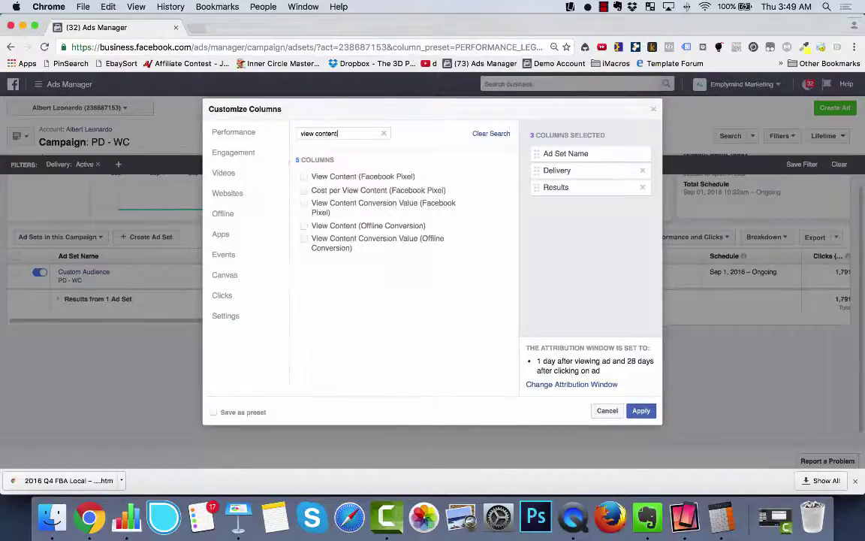
pyautogui.click(315, 176)
pyautogui.moveTo(513, 195)
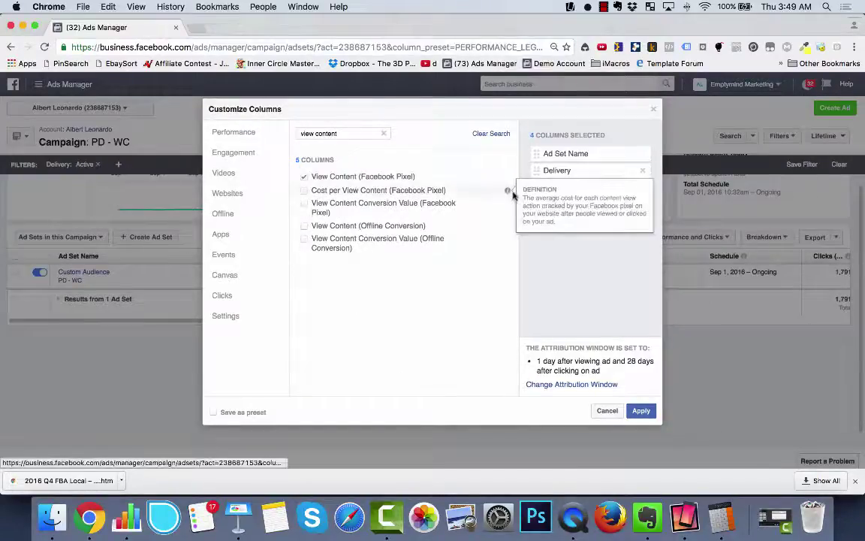
# Find the "add to cart" metrics and add the Add to Cart (Facebook Pixel) column to the selection
pyautogui.moveTo(353, 133); pyautogui.dragTo(276, 125)
pyautogui.write('add to cart')
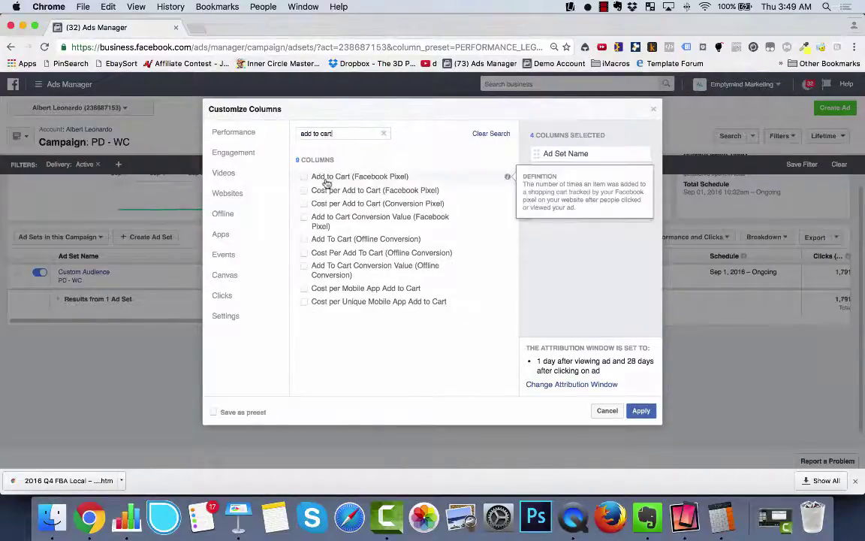
pyautogui.click(326, 180)
# Find the "purchase" metrics and add the Purchase (Facebook Pixel) column to the selection
pyautogui.moveTo(344, 132); pyautogui.dragTo(274, 126)
pyautogui.write('purchas')
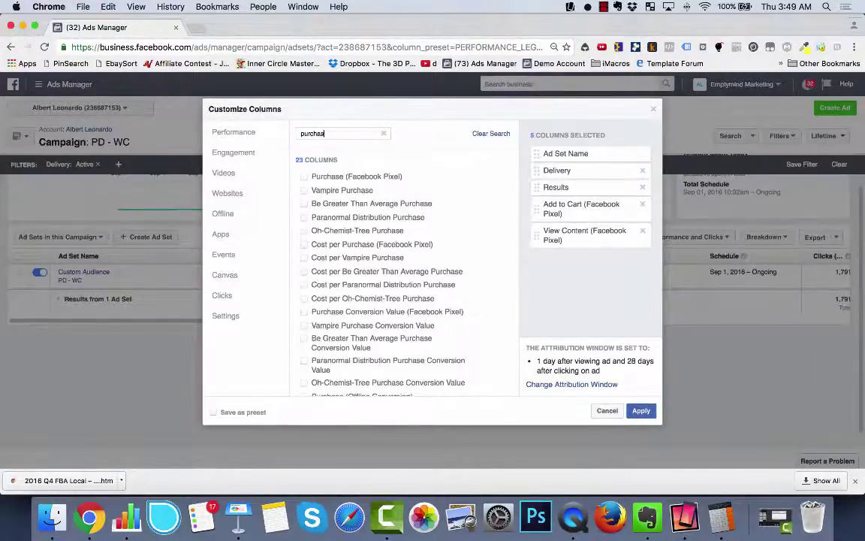
pyautogui.write('e')
pyautogui.click(329, 178)
# Add the Cost per Purchase (Facebook Pixel) column and move View Content (Facebook Pixel) above Add to Cart (Facebook Pixel)
pyautogui.moveTo(348, 133); pyautogui.dragTo(280, 125)
pyautogui.write('cost per purch')
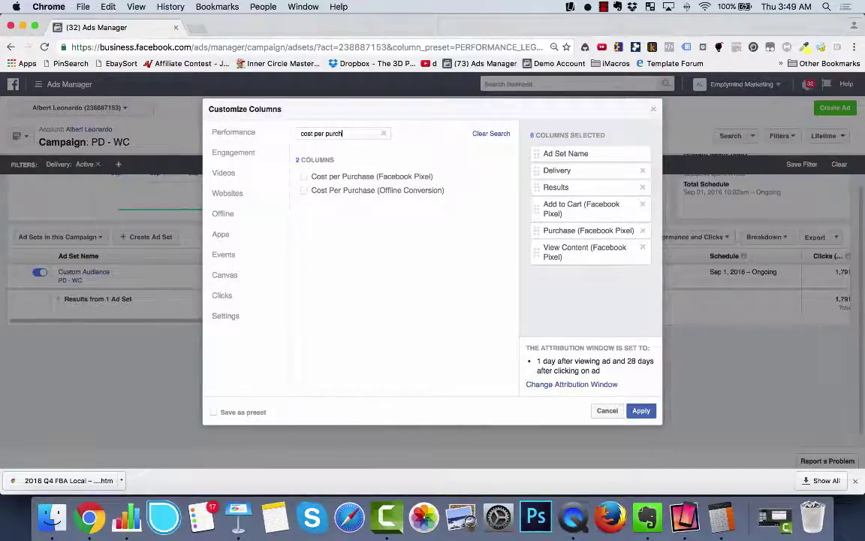
pyautogui.click(319, 176)
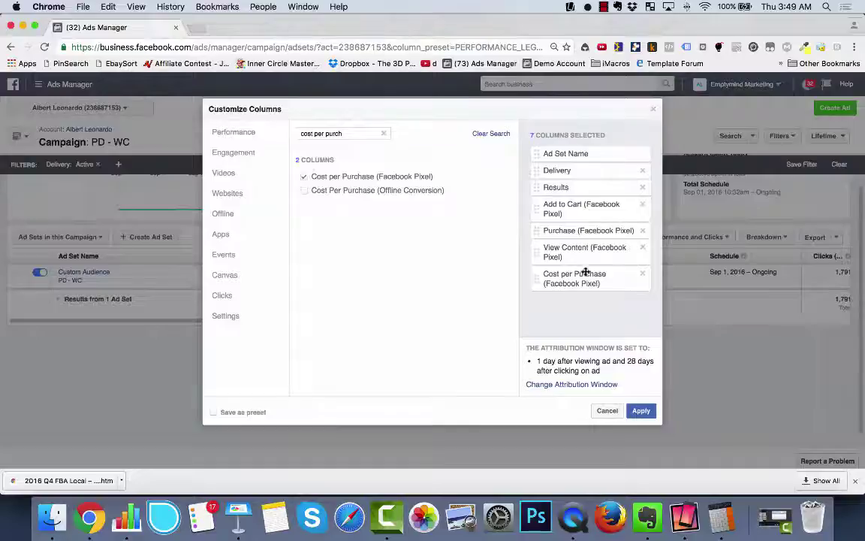
pyautogui.moveTo(583, 251); pyautogui.dragTo(585, 209)
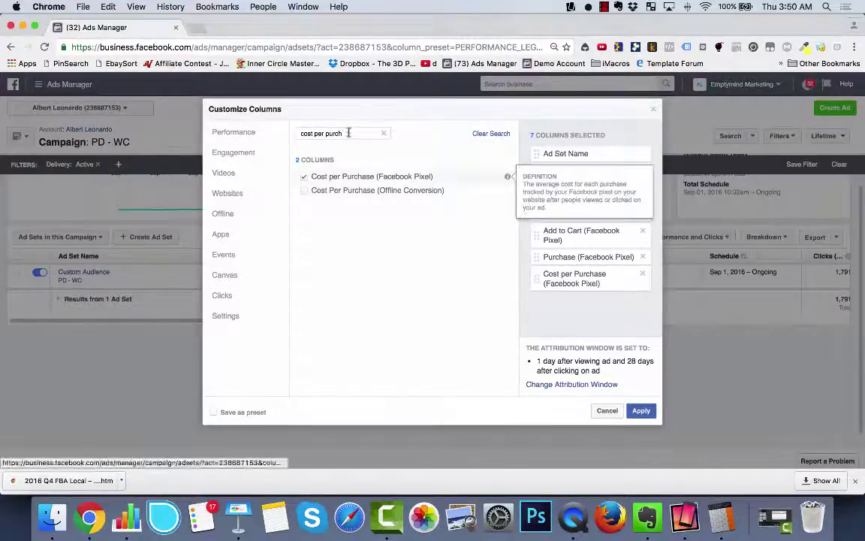
# Find the "link click" metric and add the Link Clicks column to the selection
pyautogui.write('link click')
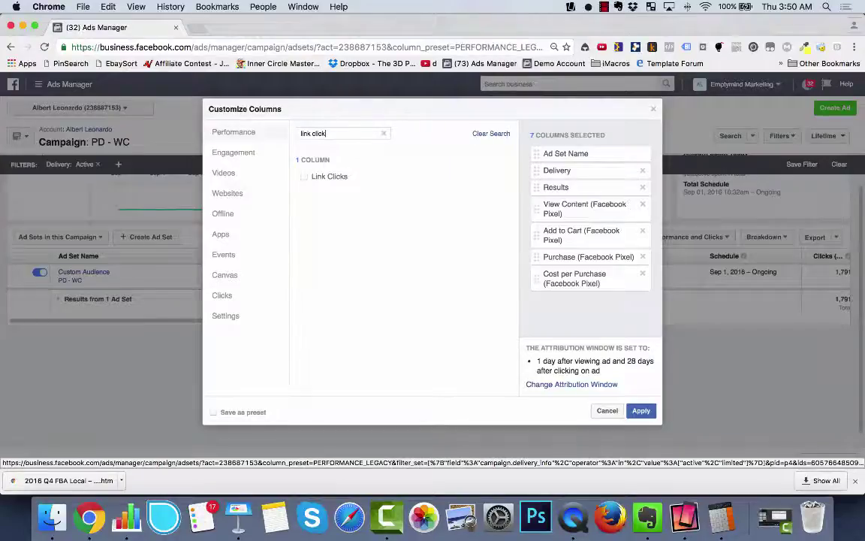
pyautogui.click(313, 176)
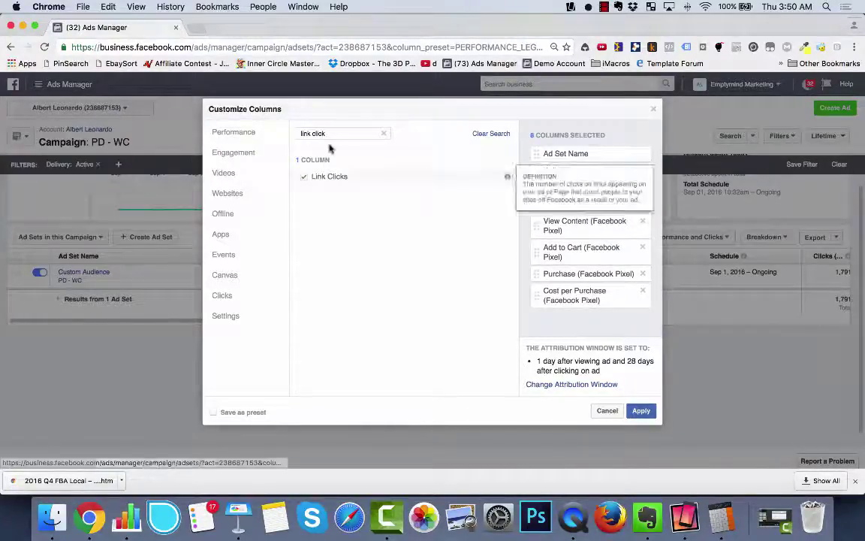
# Find the "cpc" metrics, add the CPC (Link) column above Link Clicks, and apply the customized columns
pyautogui.moveTo(337, 134); pyautogui.dragTo(258, 125)
pyautogui.write('cost per link')
pyautogui.press('super+a')
pyautogui.write('link ')
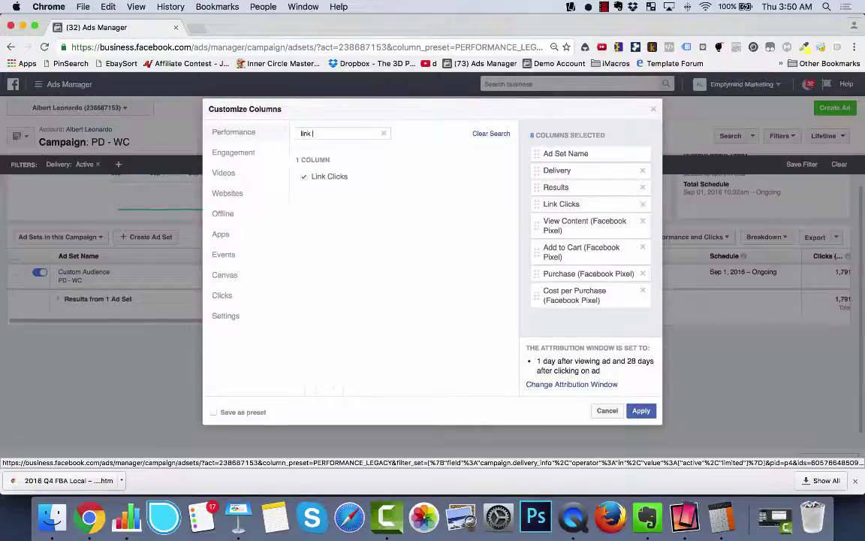
pyautogui.write('cli')
pyautogui.press('super+a')
pyautogui.write('cpc')
pyautogui.click(310, 177)
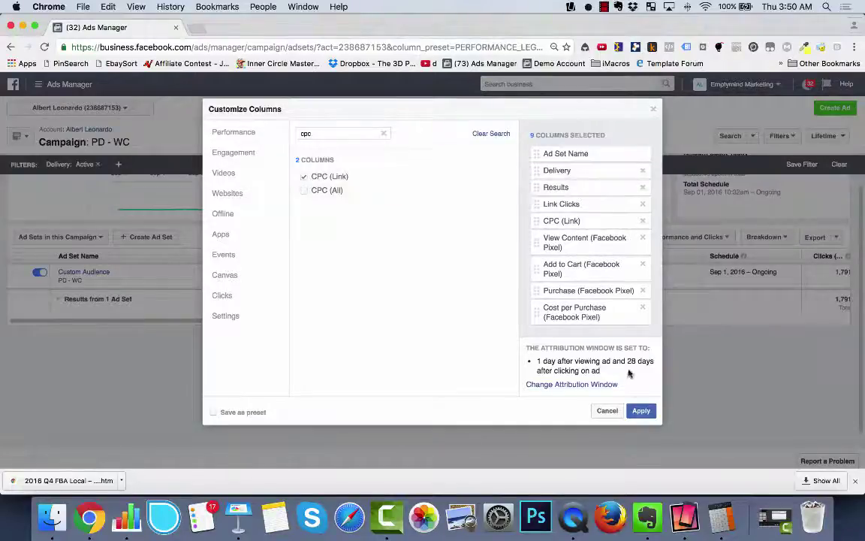
pyautogui.moveTo(573, 217); pyautogui.dragTo(573, 204)
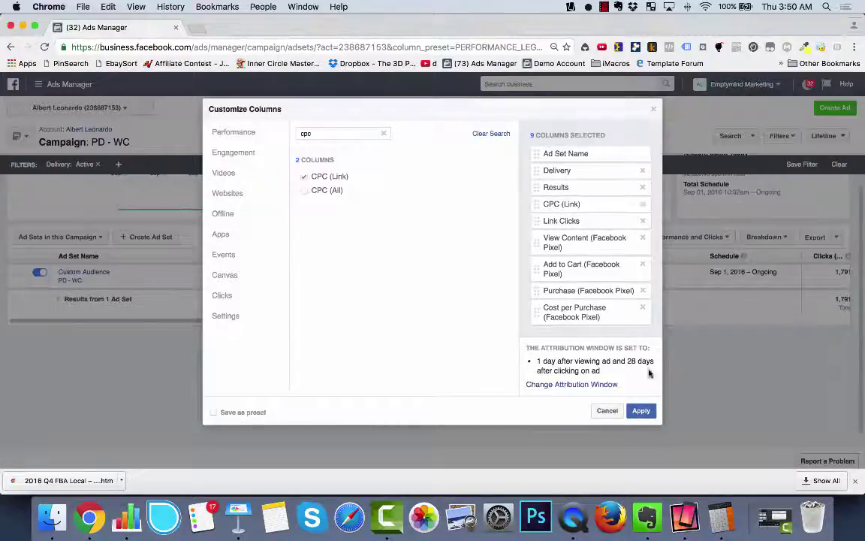
pyautogui.click(642, 410)
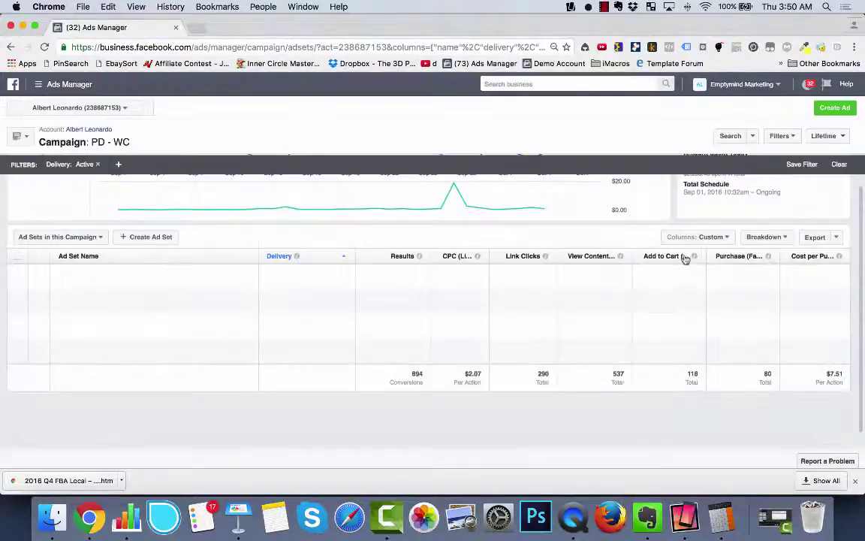
# Save the current custom columns as a column preset named SetA
pyautogui.click(715, 238)
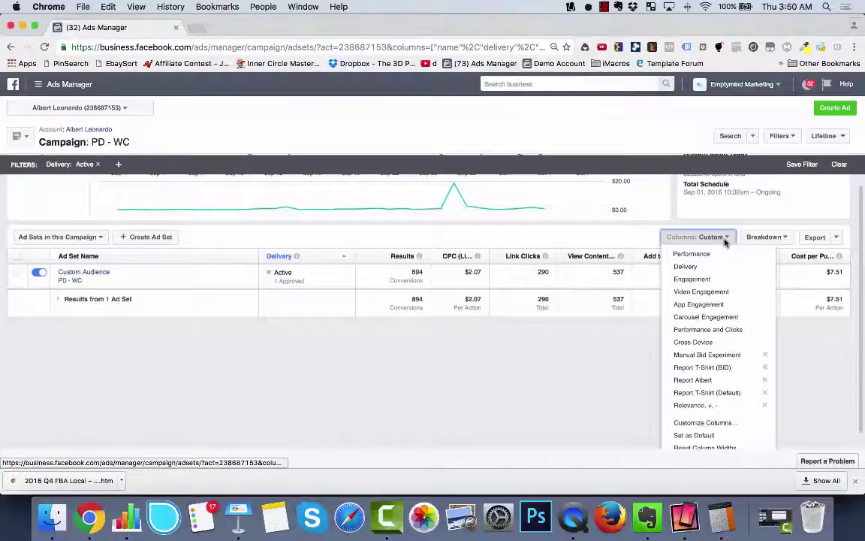
pyautogui.scroll(-3, 721, 349)
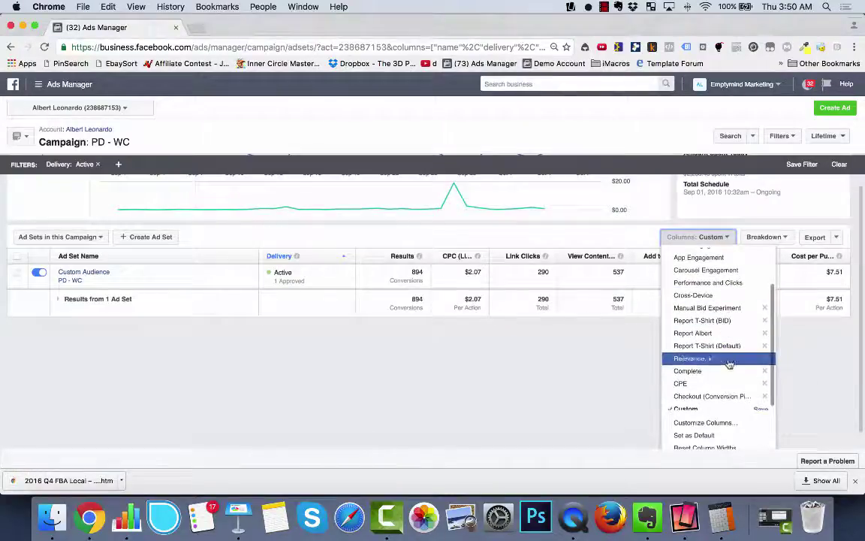
pyautogui.click(761, 402)
pyautogui.click(401, 201)
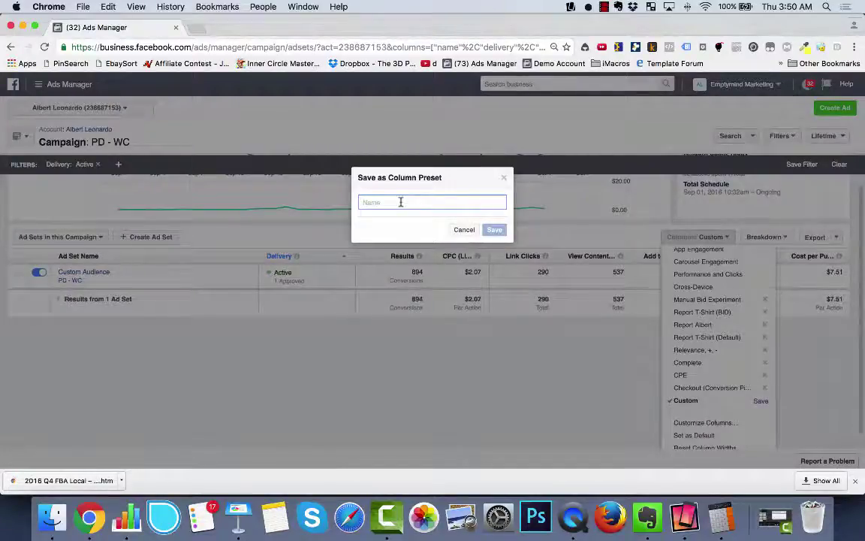
pyautogui.write('S')
pyautogui.press('BackSpace')
pyautogui.press('BackSpace')
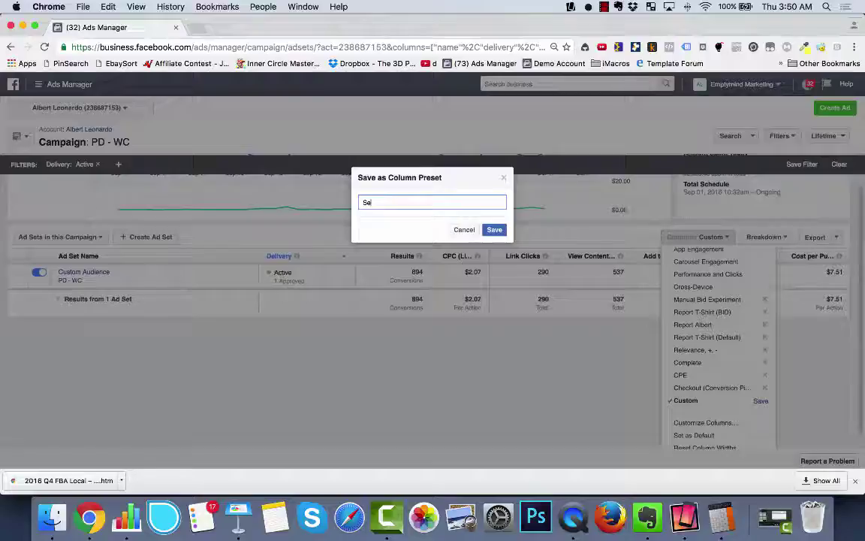
pyautogui.write('tA')
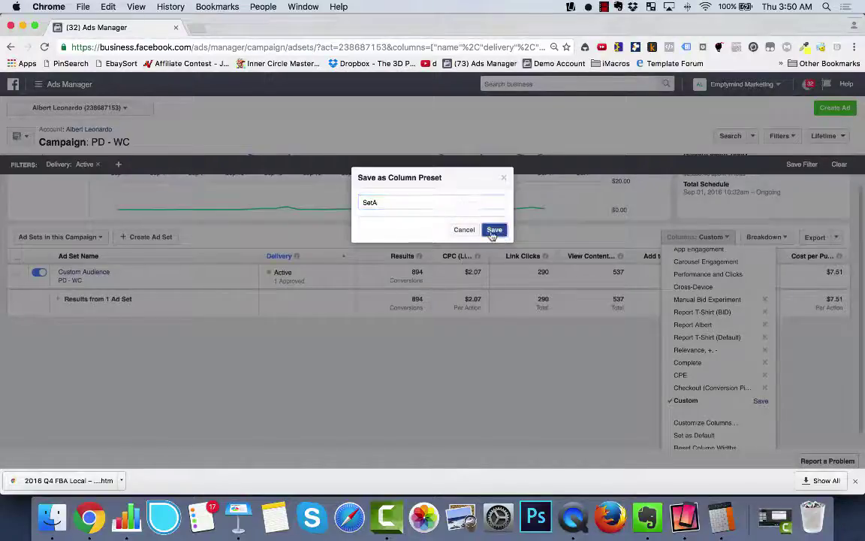
pyautogui.click(494, 229)
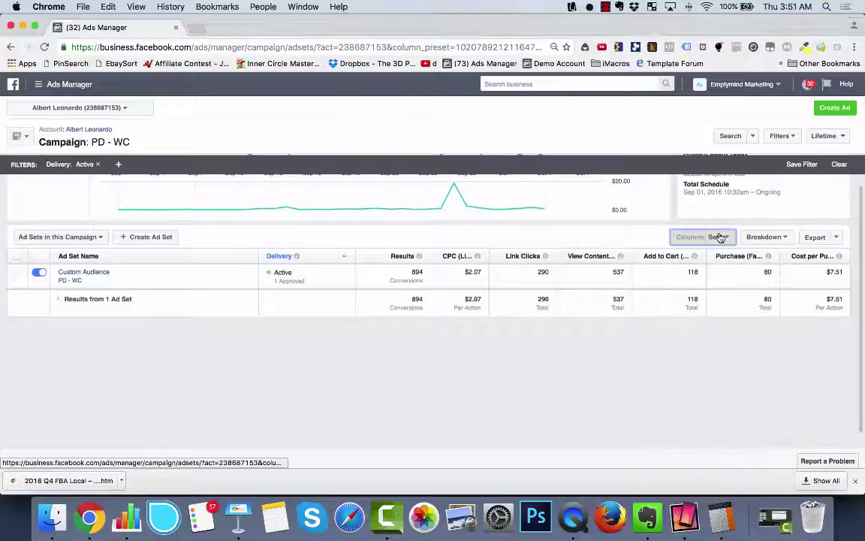
# Switch the table to the Report T-Shirt (Default) column preset and widen its Cost per Purchase column
pyautogui.click(720, 237)
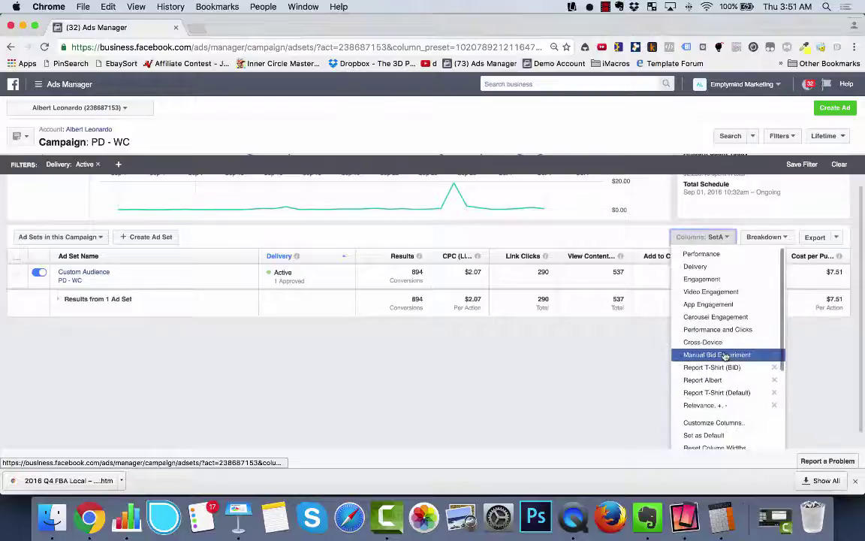
pyautogui.click(720, 392)
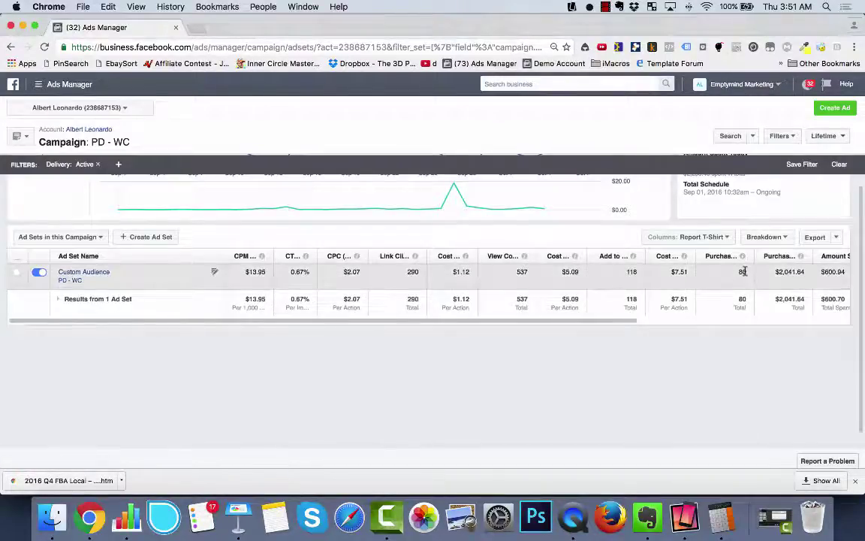
pyautogui.moveTo(695, 258); pyautogui.dragTo(729, 258)
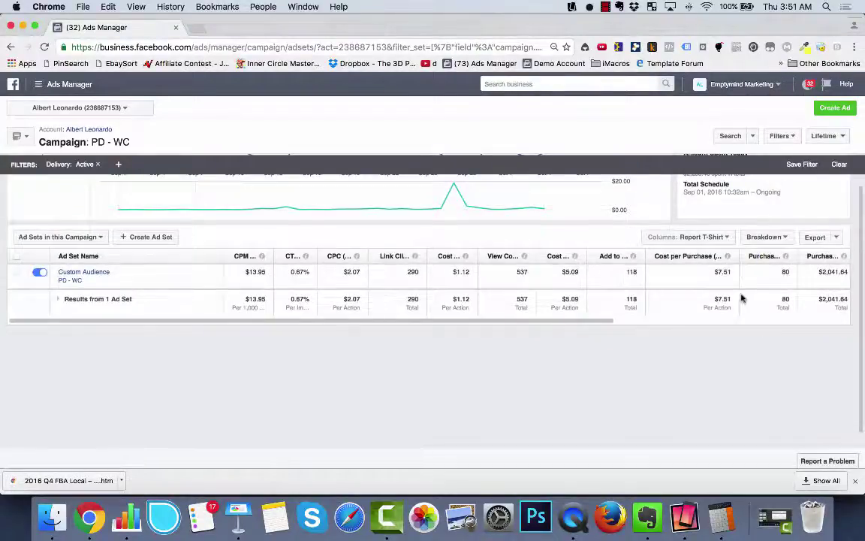
# Examine the ad set's purchases, purchase conversion value, amount spent, cost, budget and schedule columns
pyautogui.hscroll(5, 740, 296)
pyautogui.hscroll(4, 673, 295)
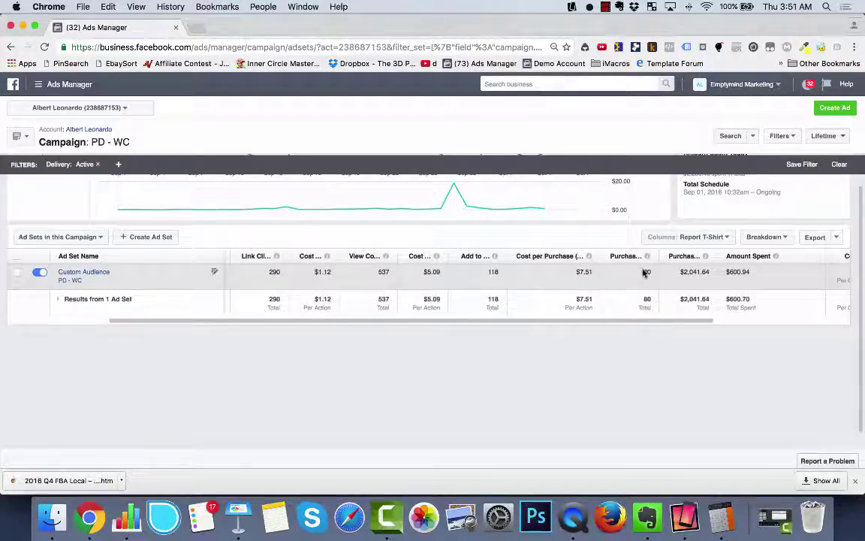
pyautogui.hscroll(5, 703, 272)
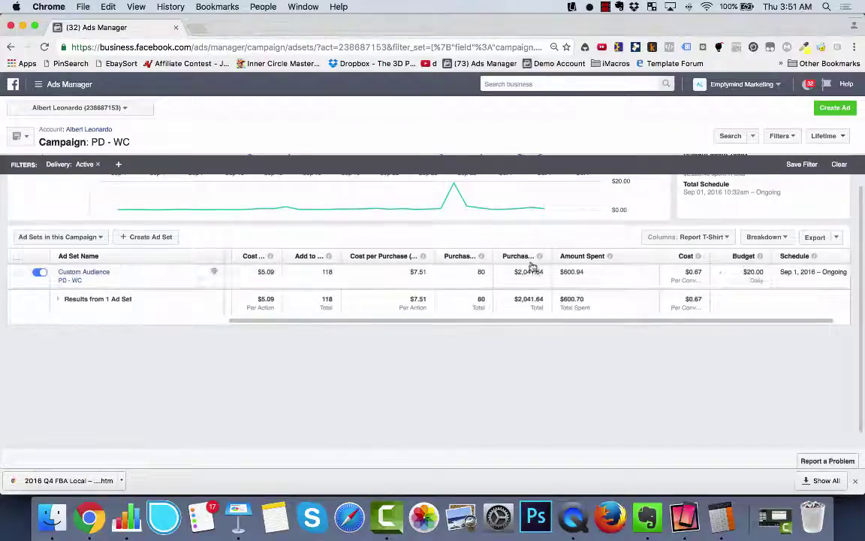
pyautogui.moveTo(540, 256)
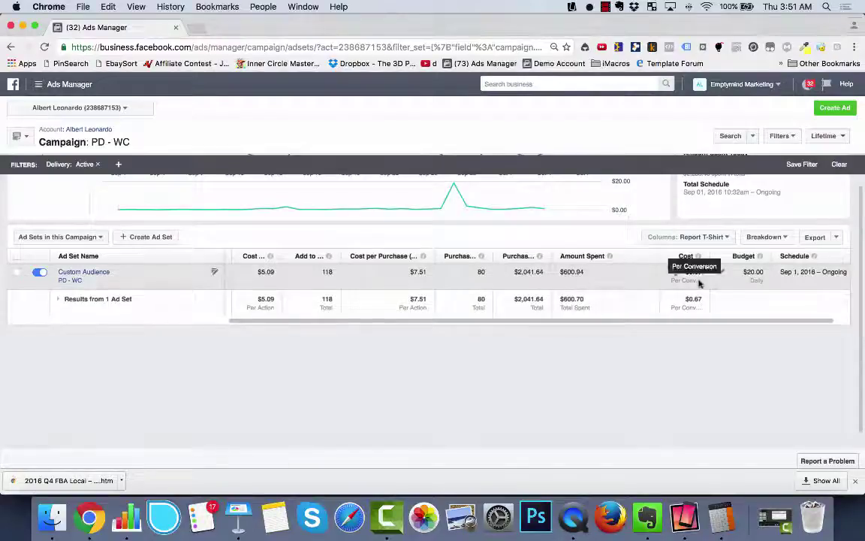
pyautogui.hscroll(2, 712, 283)
pyautogui.hscroll(-3, 463, 274)
pyautogui.hscroll(3, 508, 276)
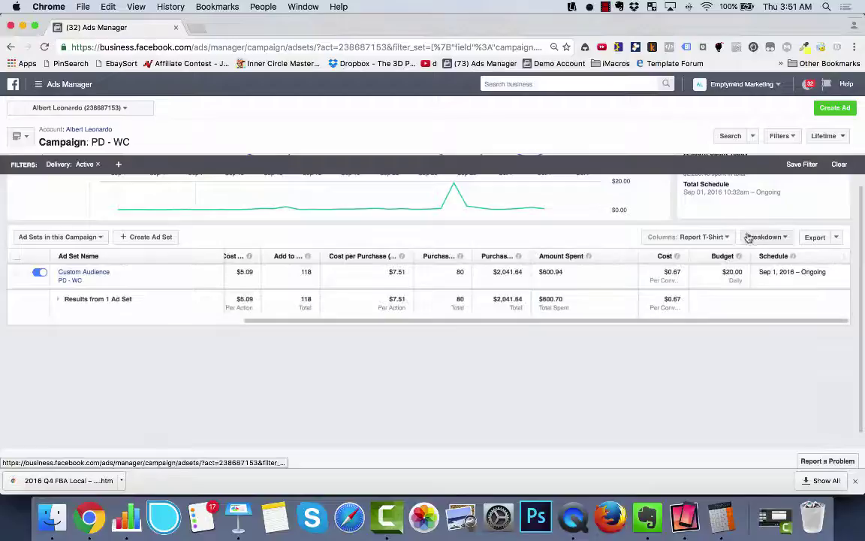
# Break down the ad set's results by Age, by Gender, and by Age and Gender, and compare the purchases
pyautogui.click(774, 237)
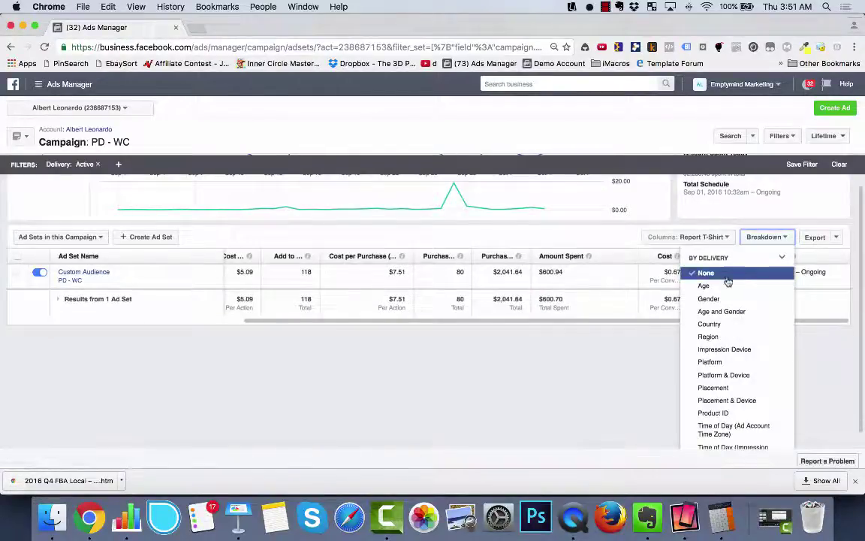
pyautogui.scroll(-1, 728, 297)
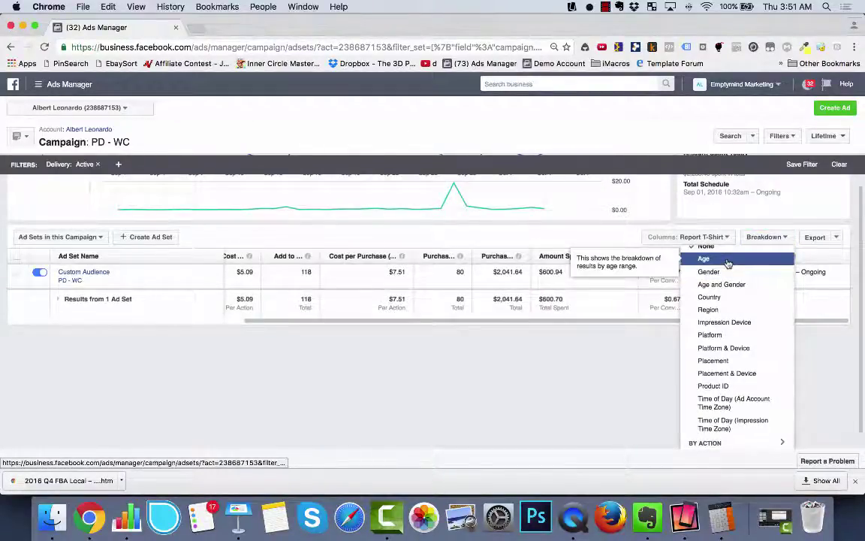
pyautogui.click(727, 261)
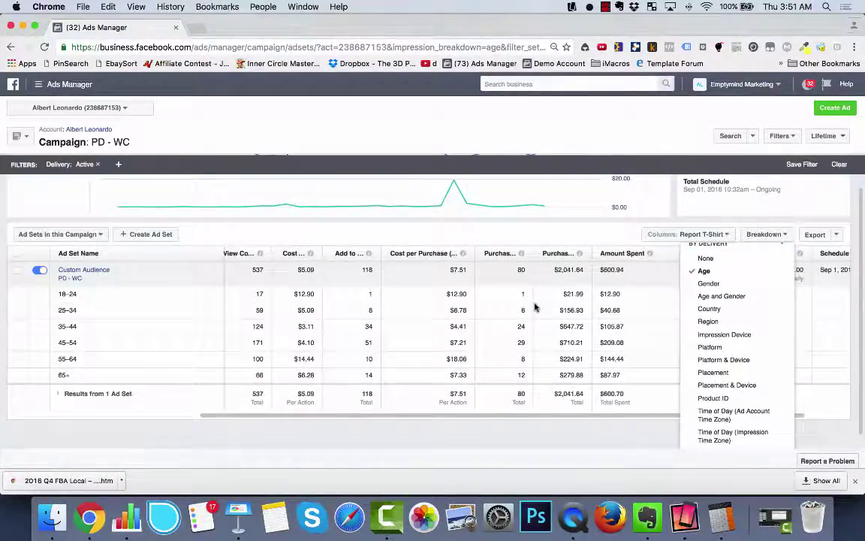
pyautogui.scroll(-1, 530, 301)
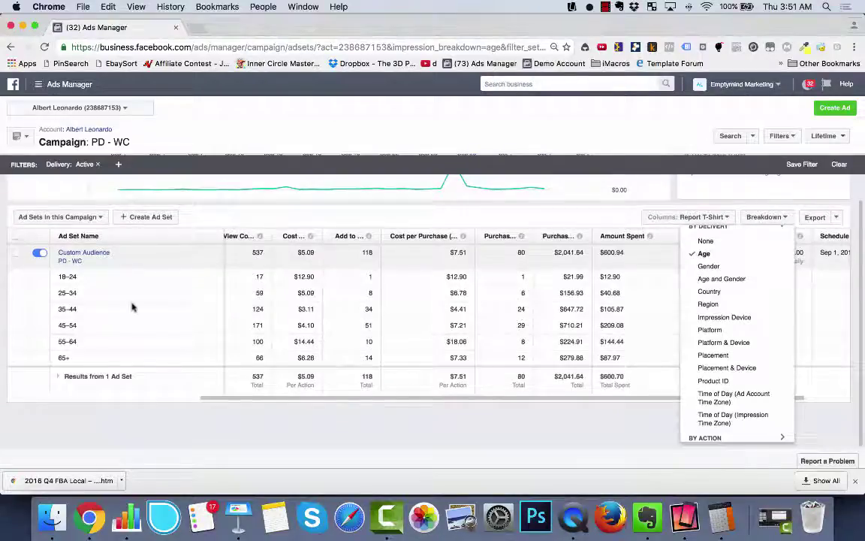
pyautogui.click(759, 266)
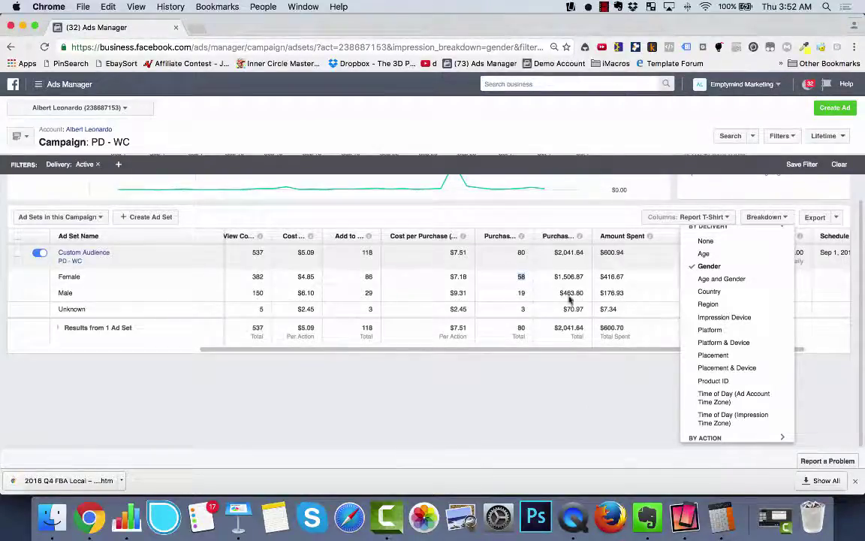
pyautogui.click(733, 281)
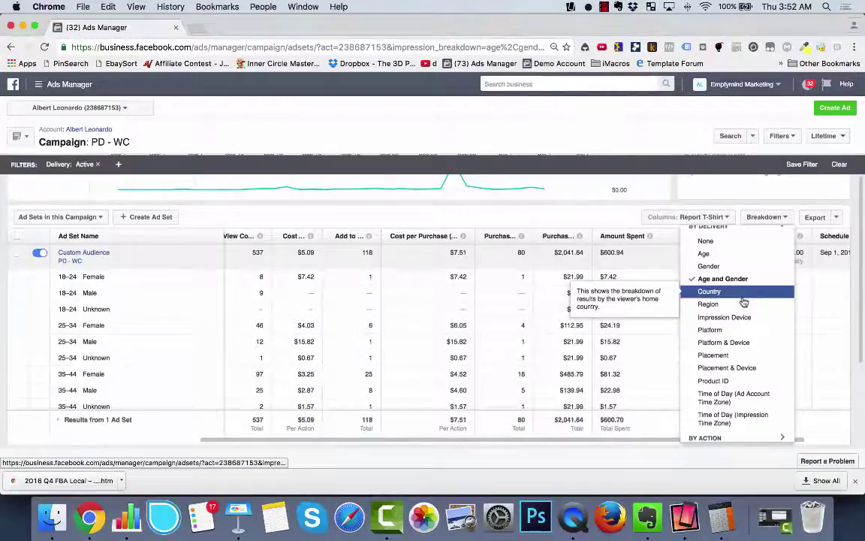
# Break down the ad set's results by Region and look through the figures for each state
pyautogui.click(741, 305)
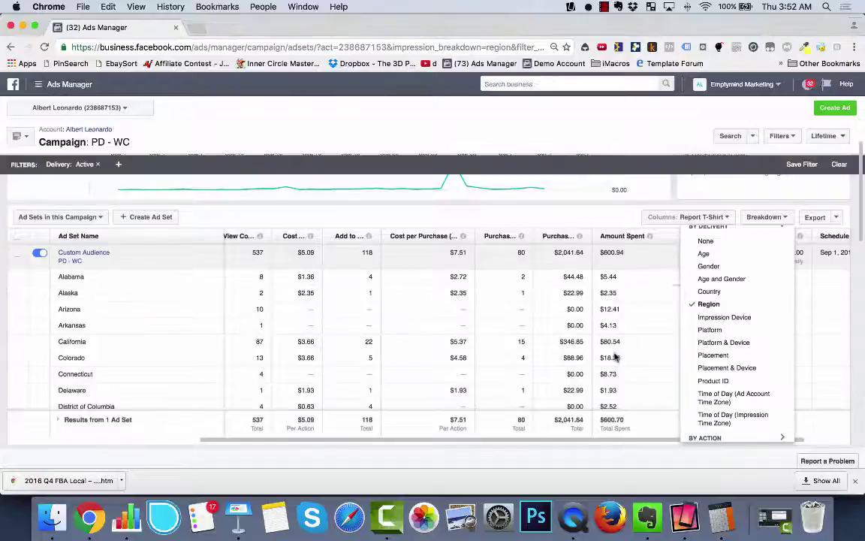
pyautogui.scroll(-2, 614, 357)
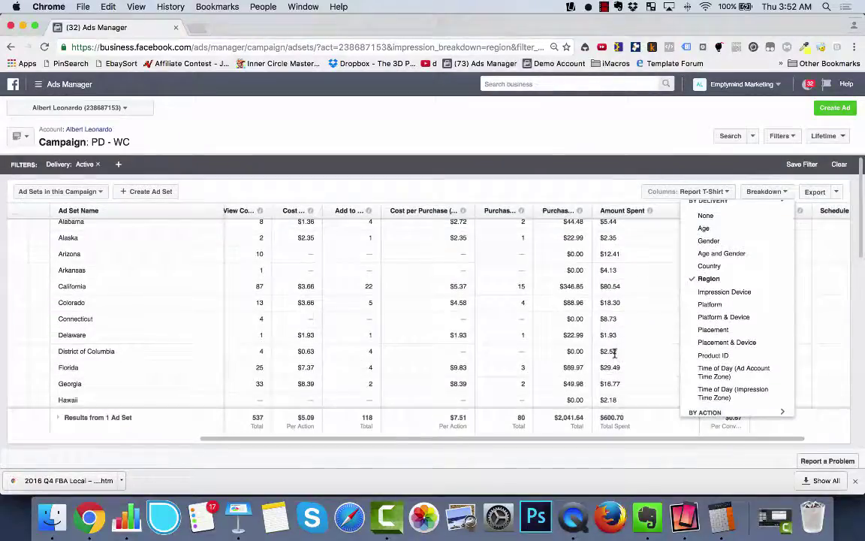
pyautogui.scroll(1, 571, 331)
pyautogui.hscroll(1, 571, 331)
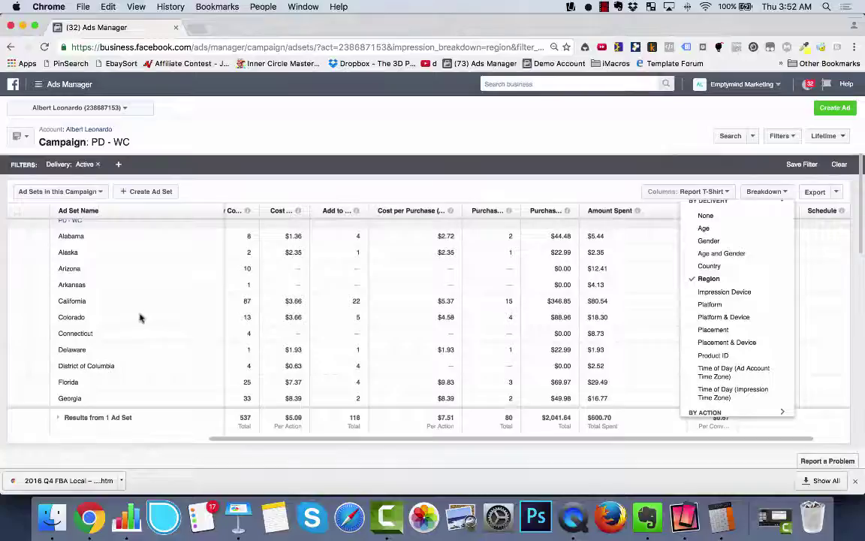
pyautogui.scroll(-5, 493, 351)
pyautogui.scroll(5, 493, 350)
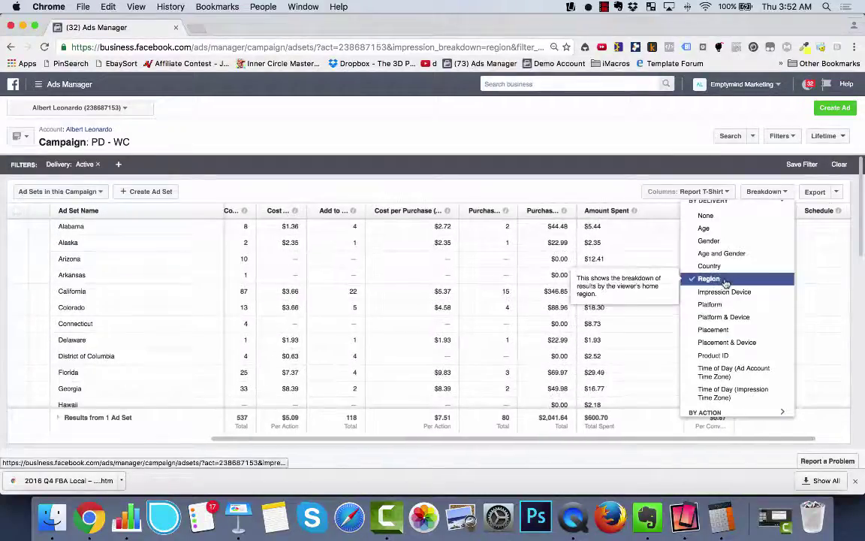
# Break down the ad set's results by Placement to compare the desktop and mobile feeds
pyautogui.scroll(-1, 728, 312)
pyautogui.click(713, 311)
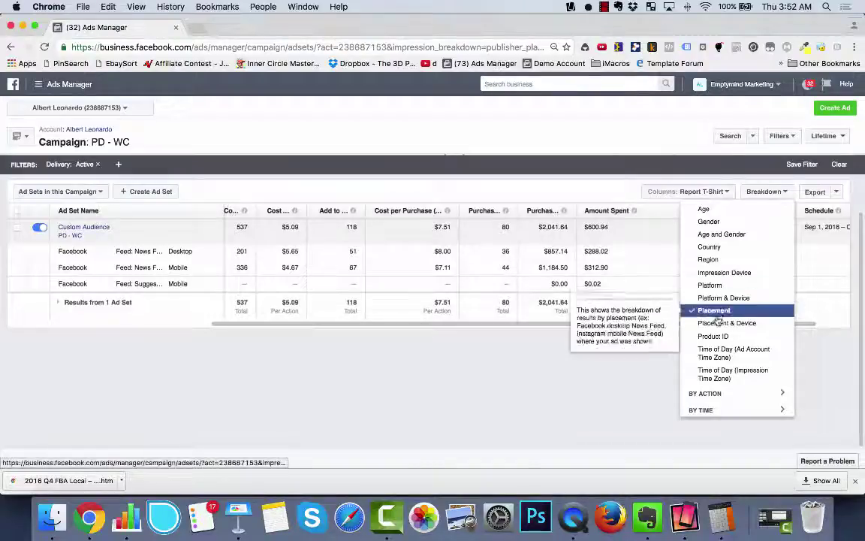
pyautogui.scroll(-1, 734, 313)
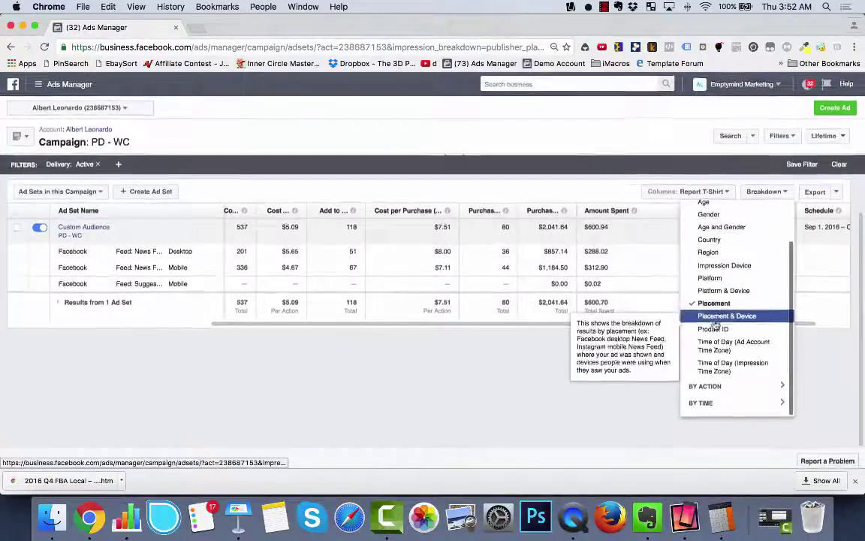
pyautogui.click(715, 192)
pyautogui.click(541, 366)
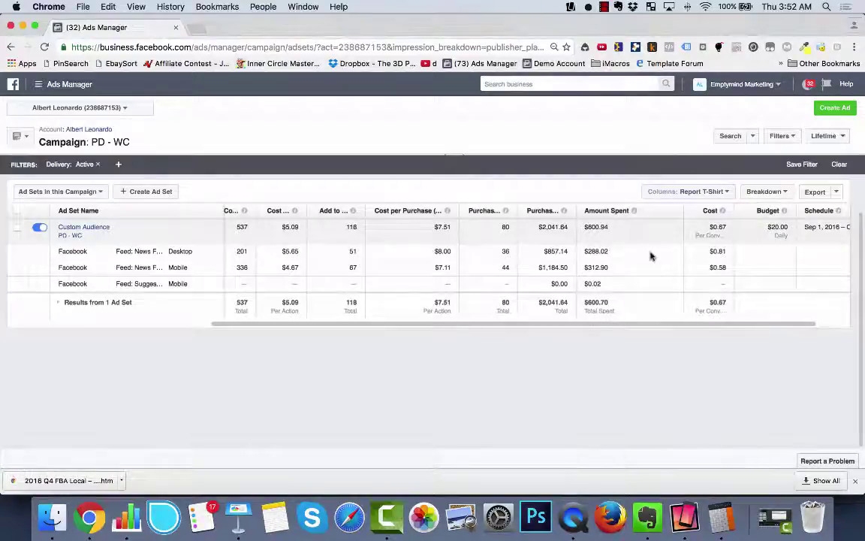